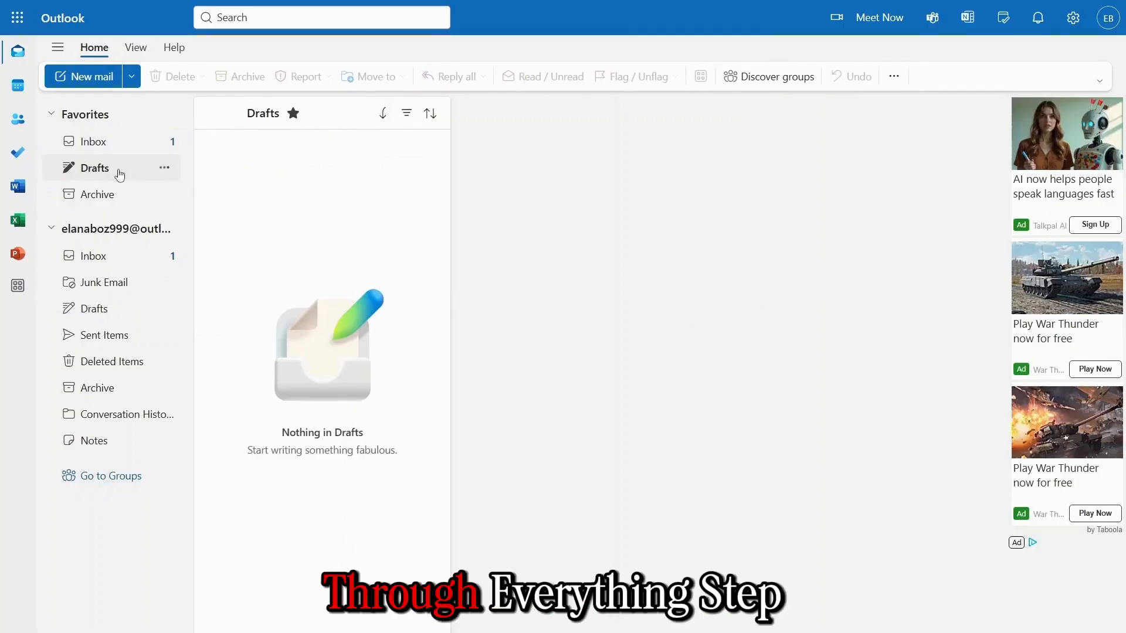
# - Check that the Archive, Junk Email, Drafts, Sent Items and Conversation History folders are empty
pyautogui.click(119, 195)
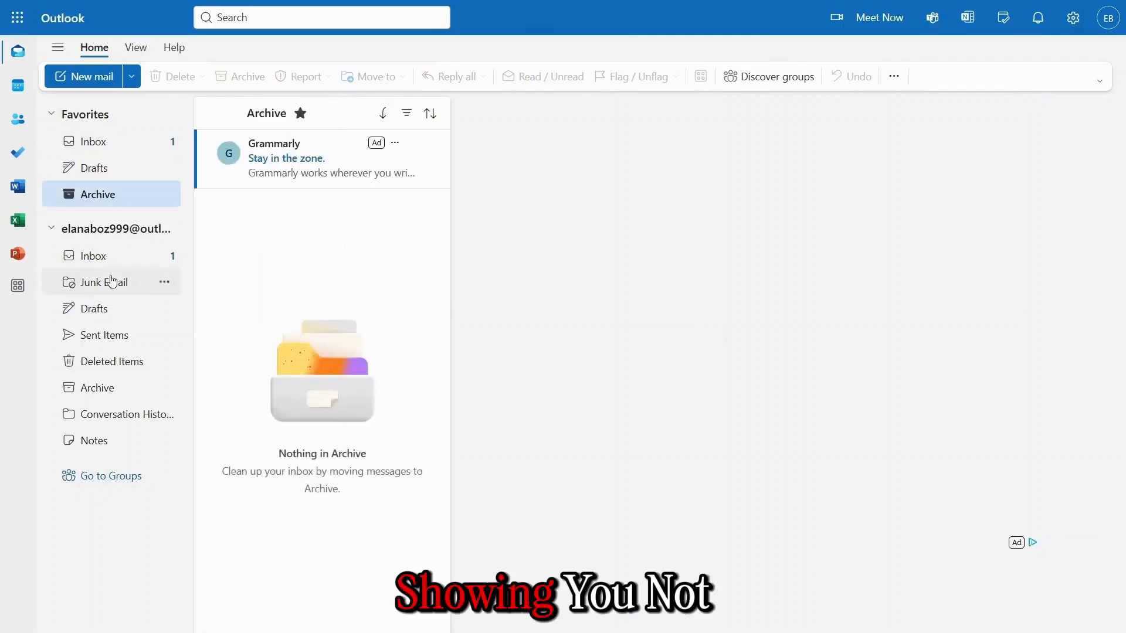
pyautogui.click(109, 282)
pyautogui.click(105, 316)
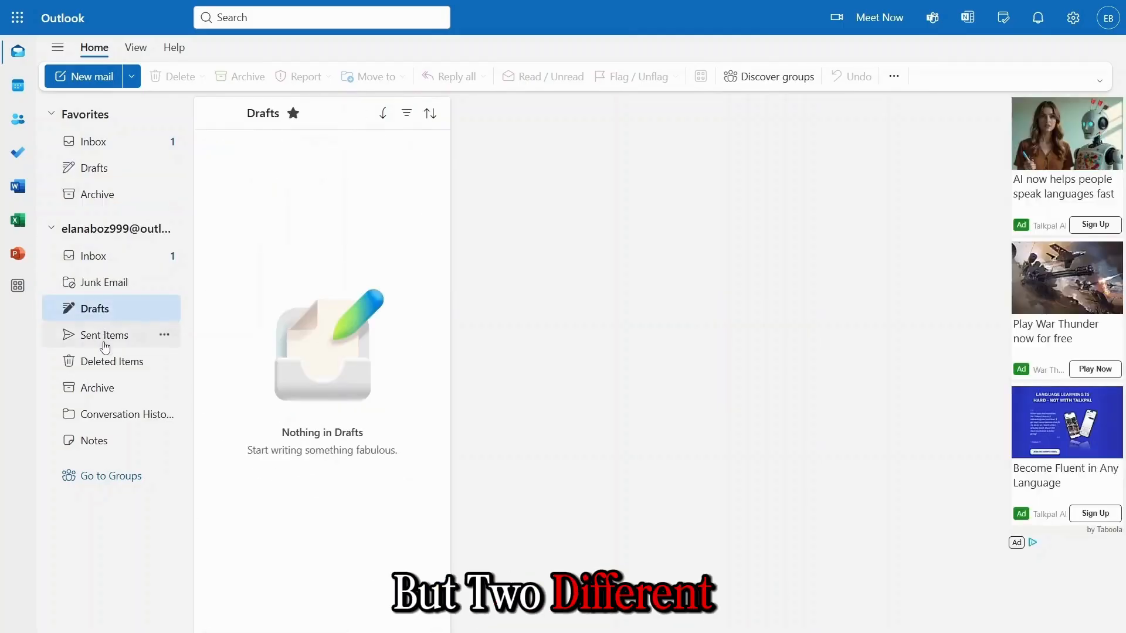
pyautogui.click(104, 336)
pyautogui.click(103, 385)
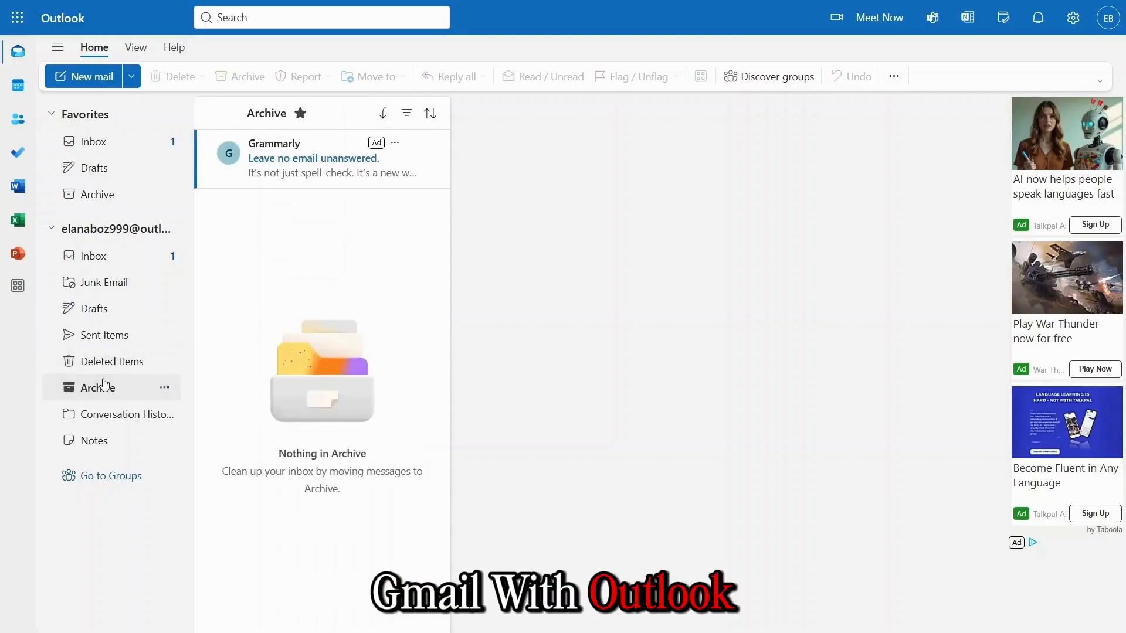
pyautogui.click(101, 412)
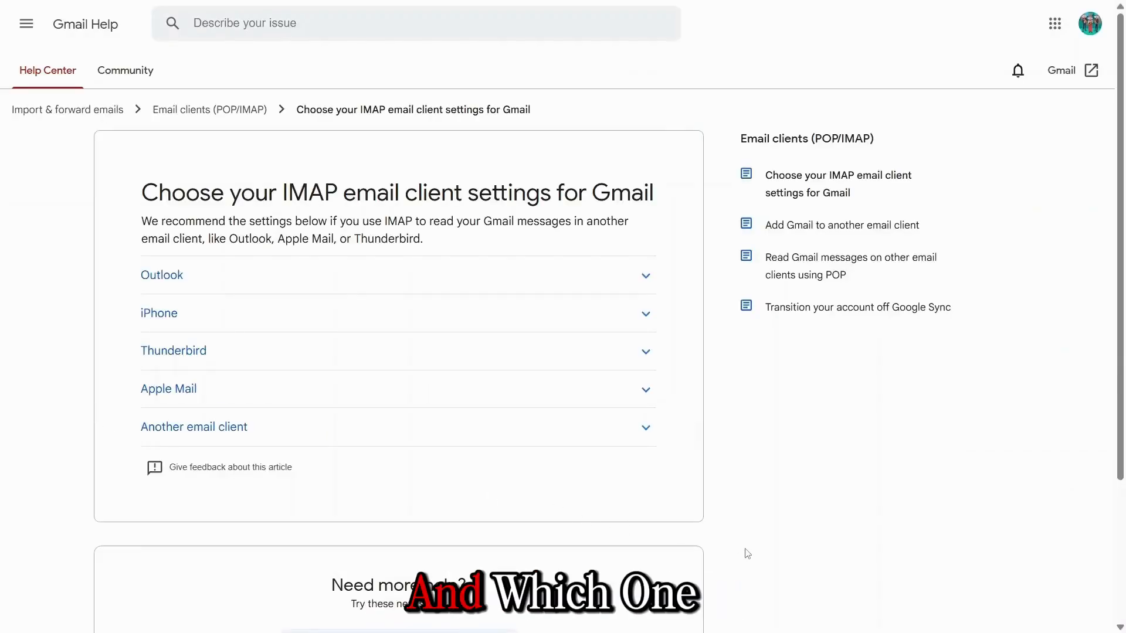
# - Expand the Outlook steps in Gmail's IMAP settings article, then go to the IMAP, POP, and SMTP tab
pyautogui.click(619, 276)
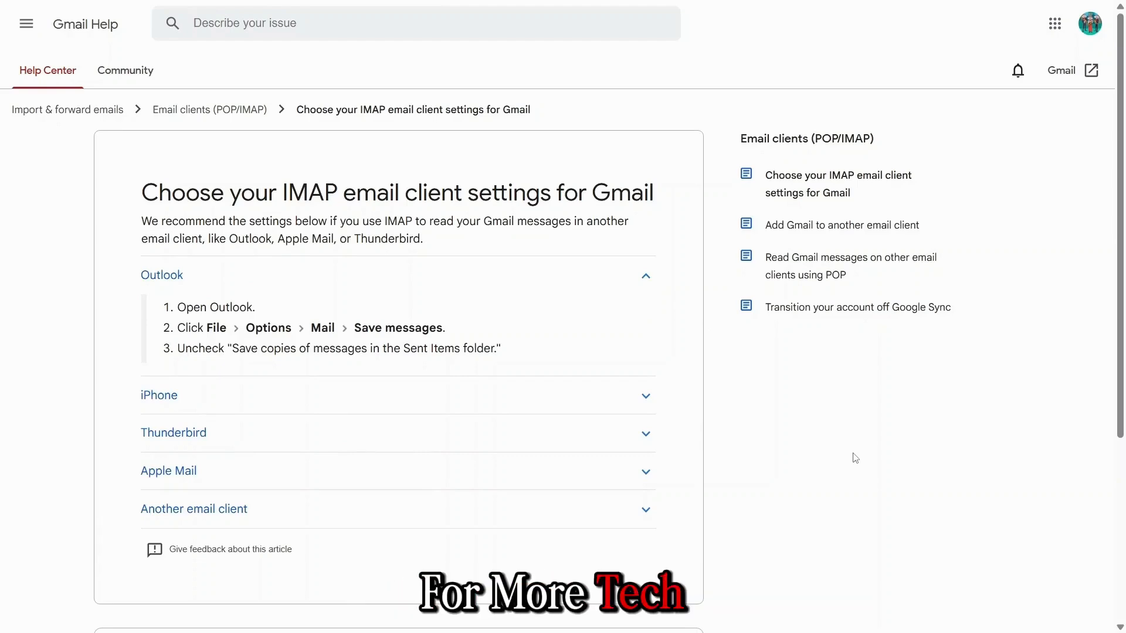
pyautogui.hotkey('ctrl', 'Tab')
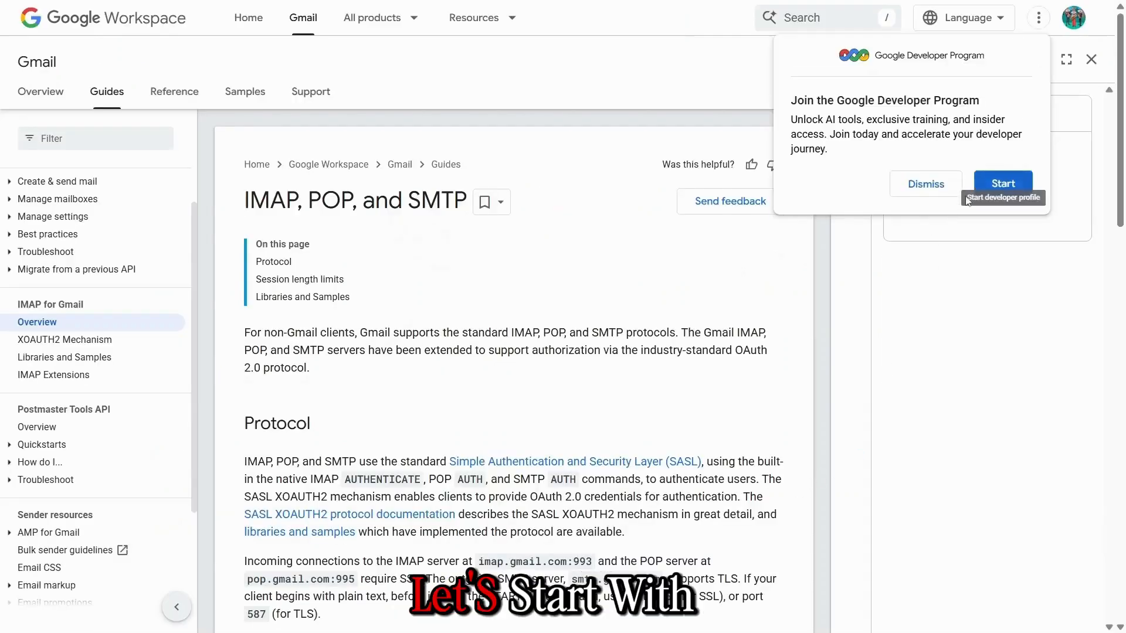
pyautogui.scroll(-2, 727, 391)
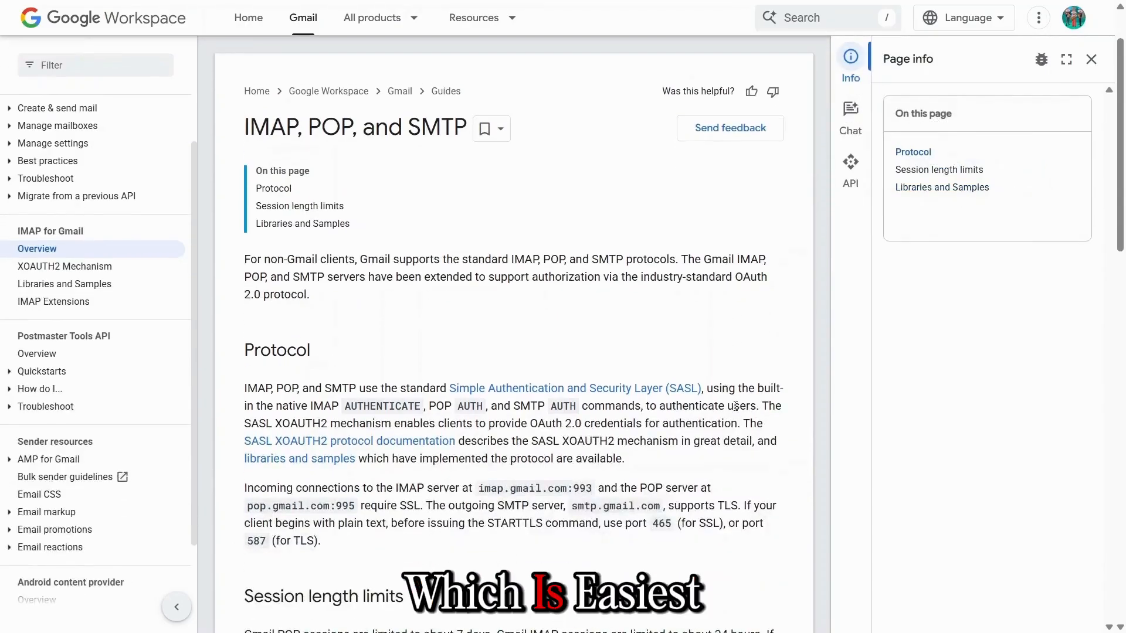
pyautogui.scroll(-5, 735, 406)
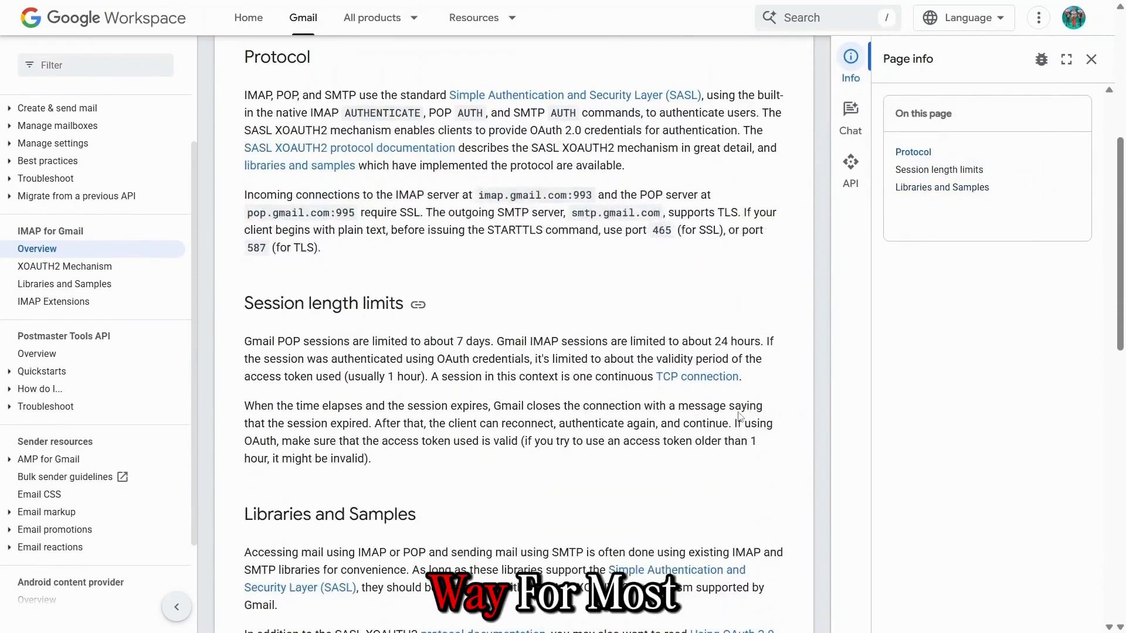
pyautogui.scroll(-6, 740, 414)
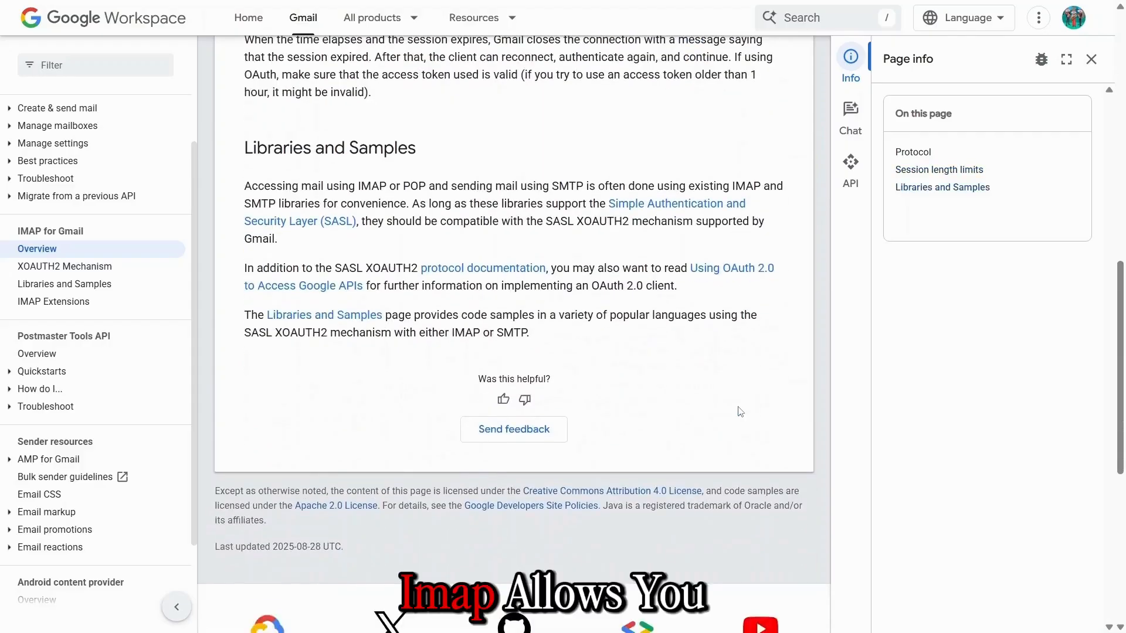
pyautogui.scroll(-6, 740, 412)
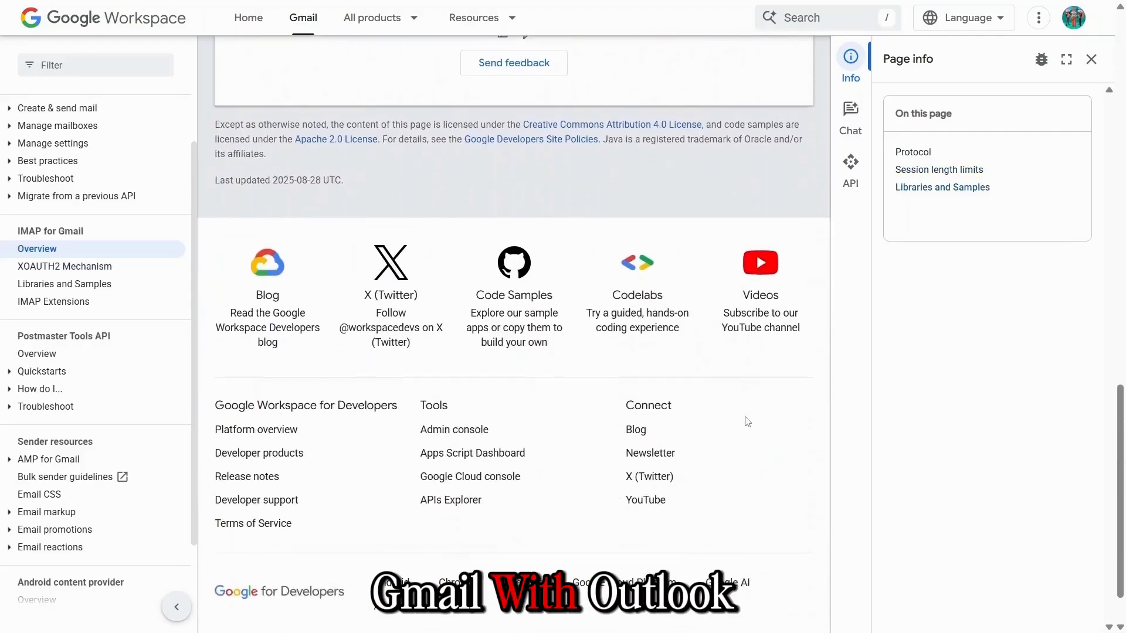
pyautogui.scroll(15, 748, 422)
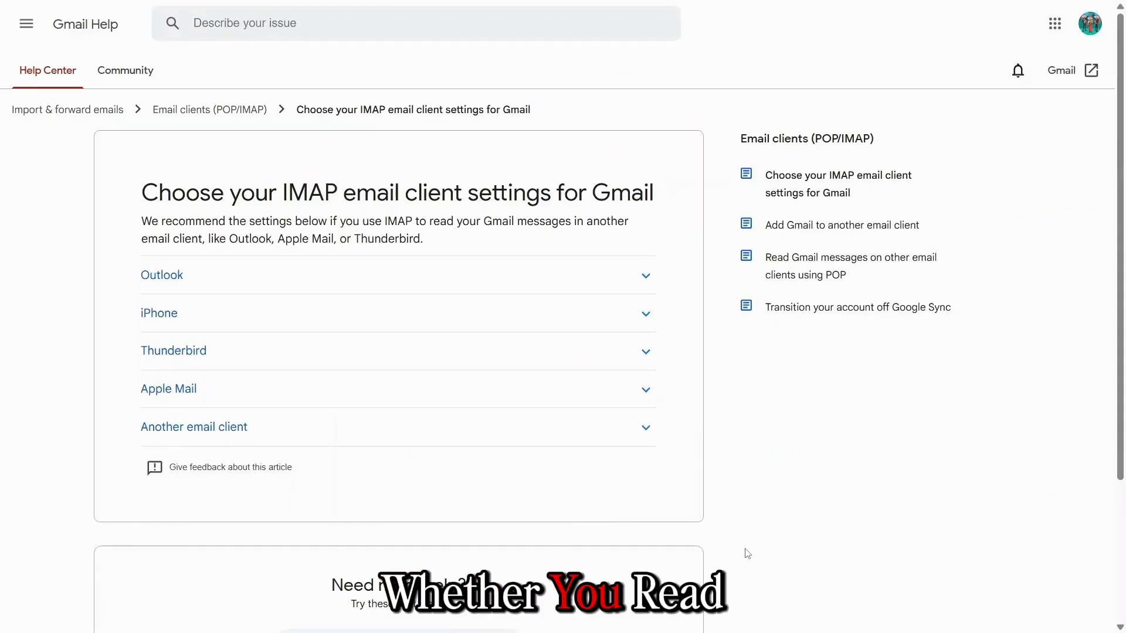
pyautogui.click(619, 275)
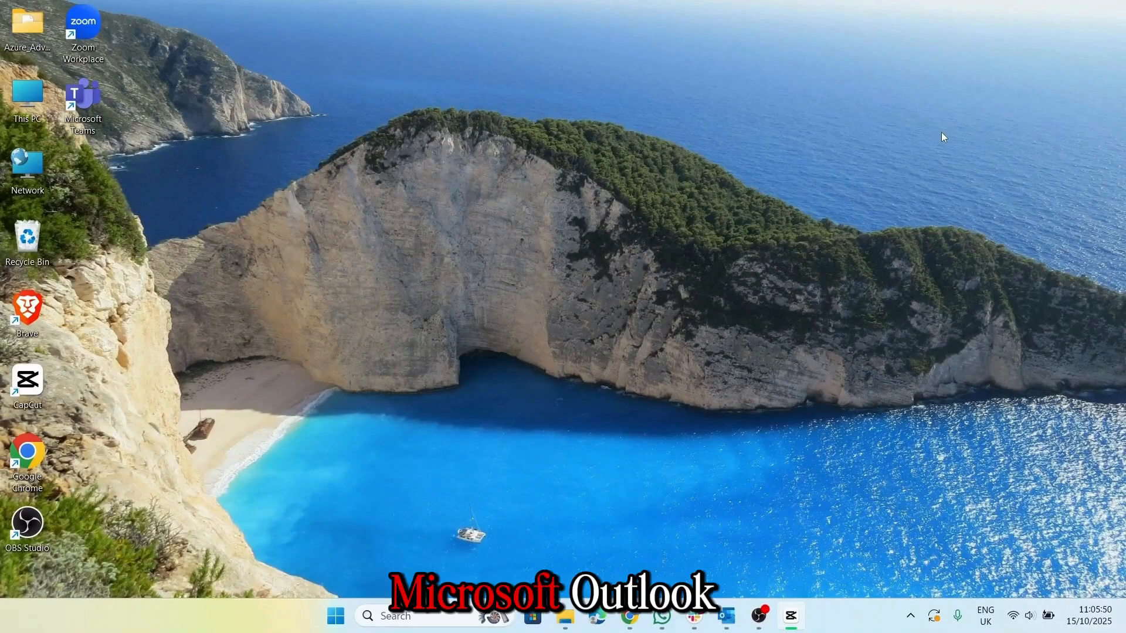
# - Launch Outlook and start File > Add Account with 'Let me set up my account manually' enabled
pyautogui.click(725, 616)
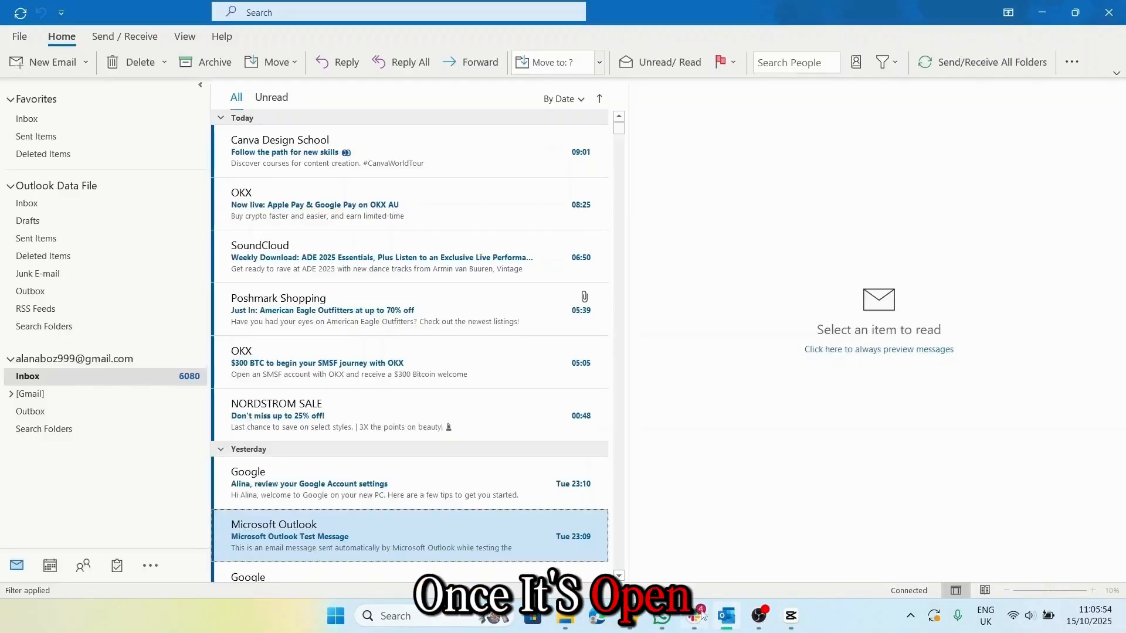
pyautogui.click(19, 37)
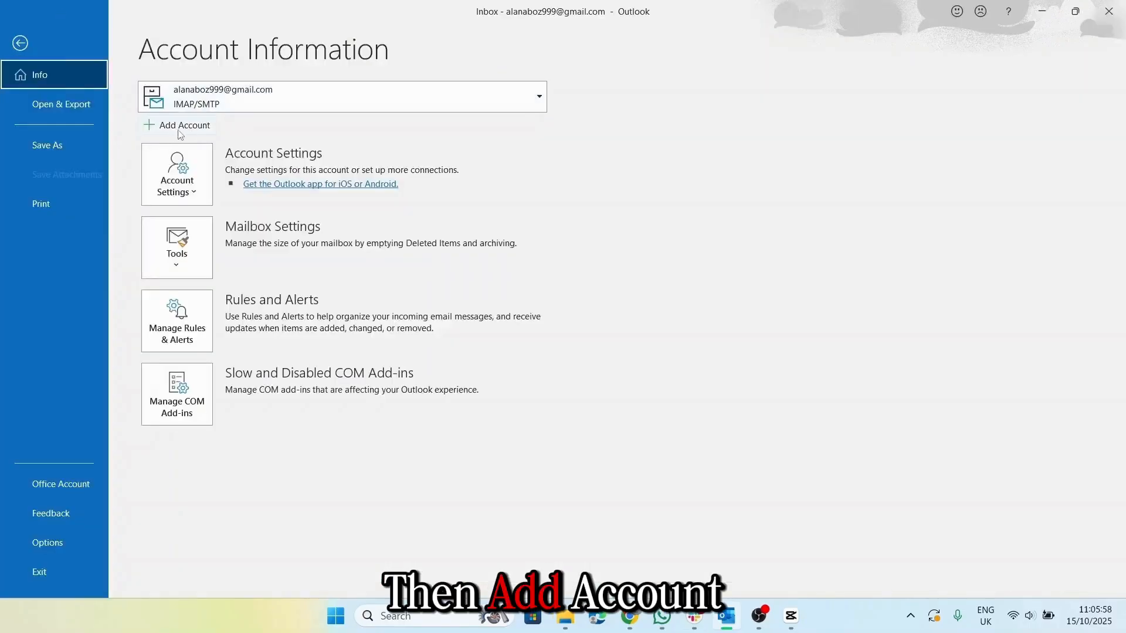
pyautogui.click(180, 131)
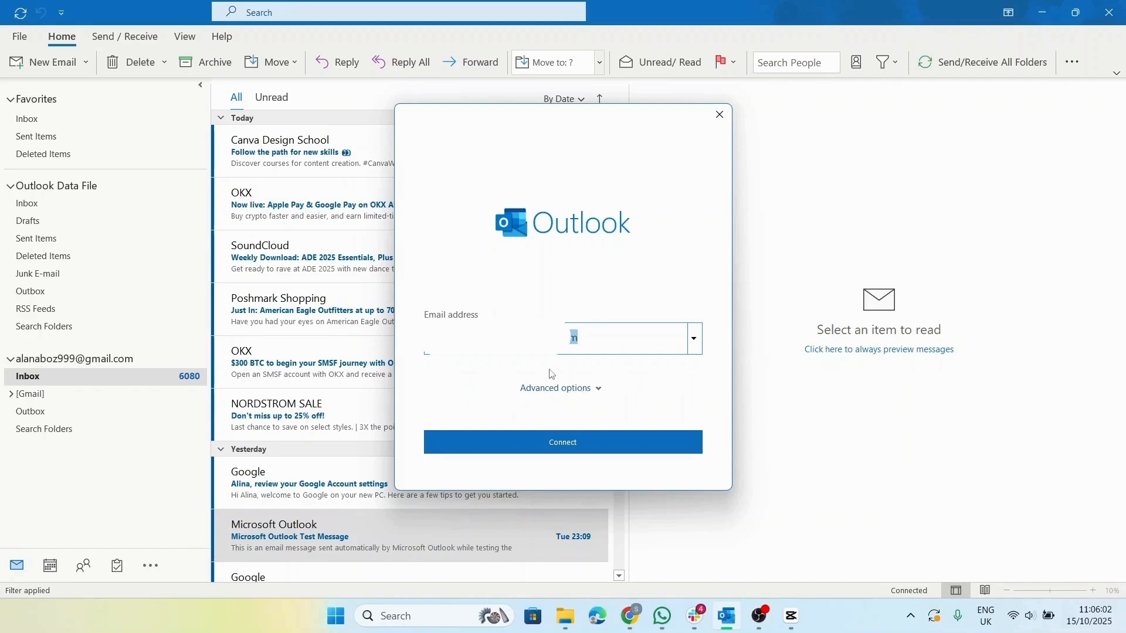
pyautogui.click(555, 388)
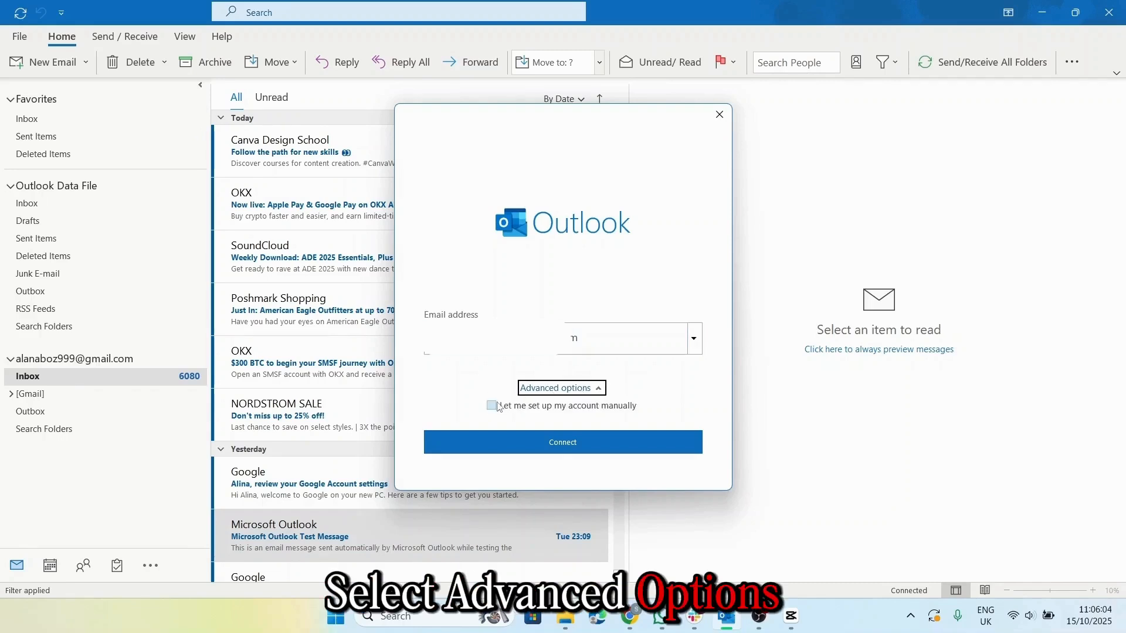
pyautogui.click(493, 405)
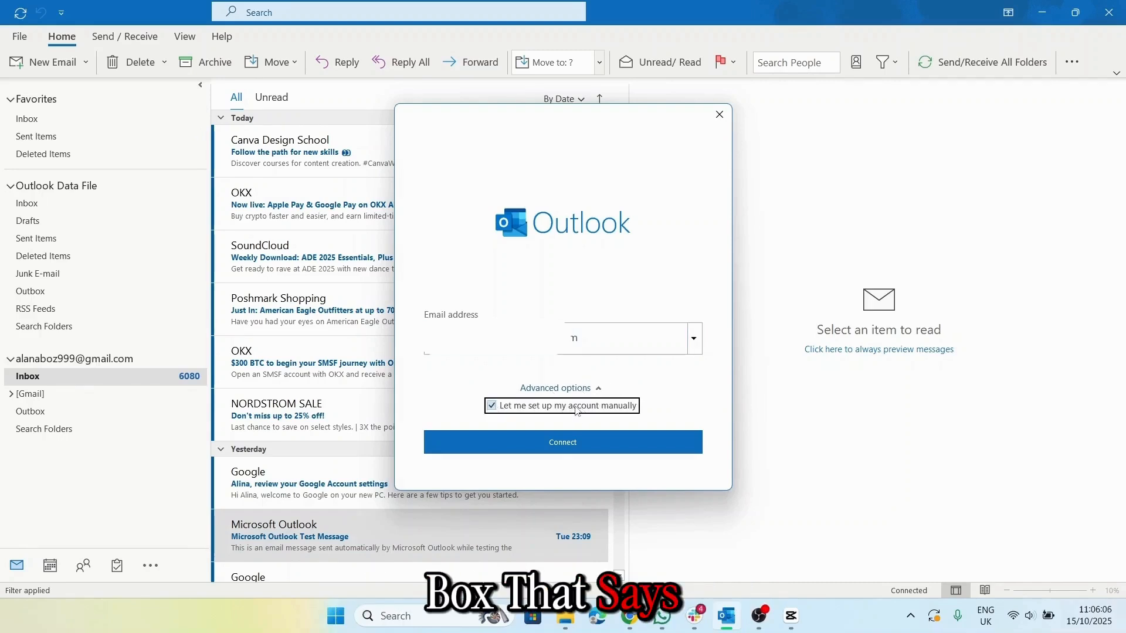
pyautogui.click(570, 450)
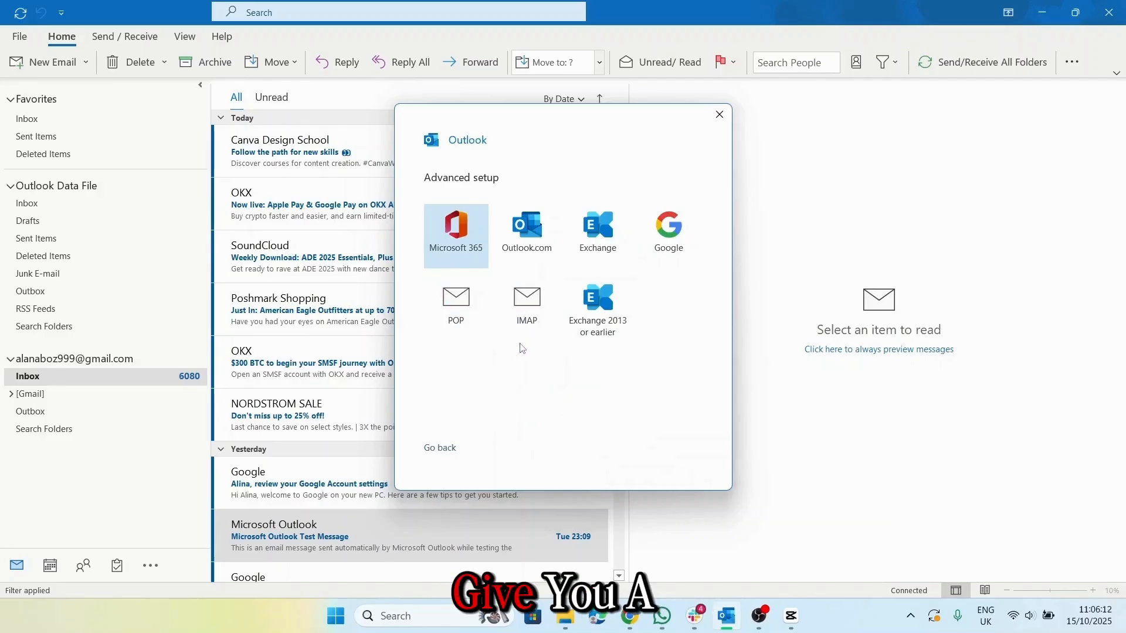
# - Choose Google as the account type, sign in with the Gmail address and password, and allow Outlook access
pyautogui.click(673, 231)
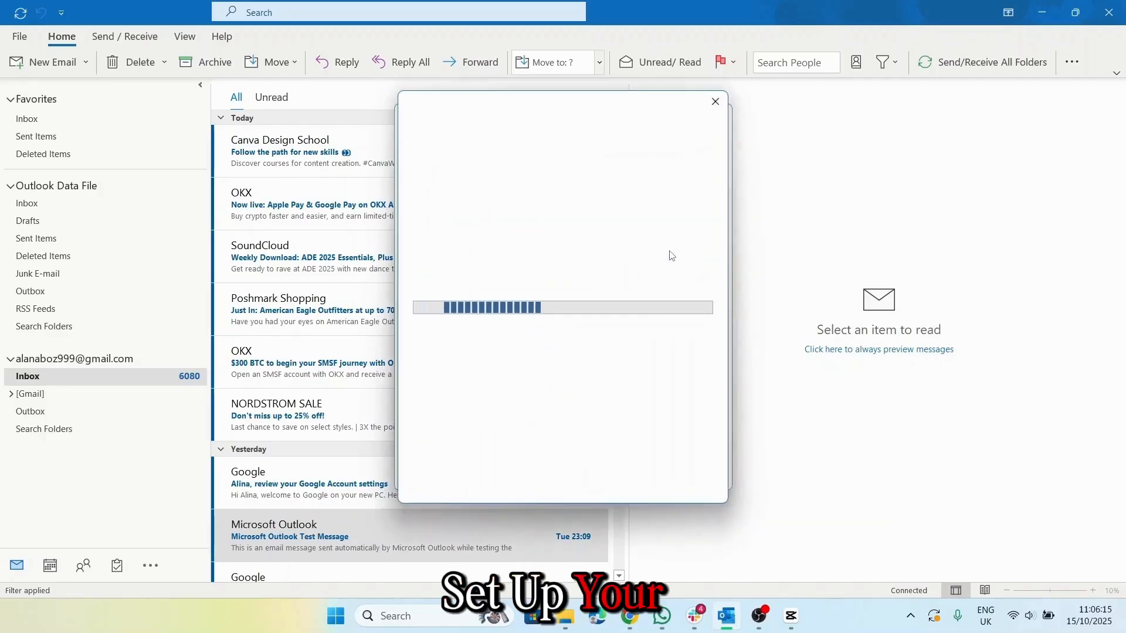
pyautogui.click(670, 251)
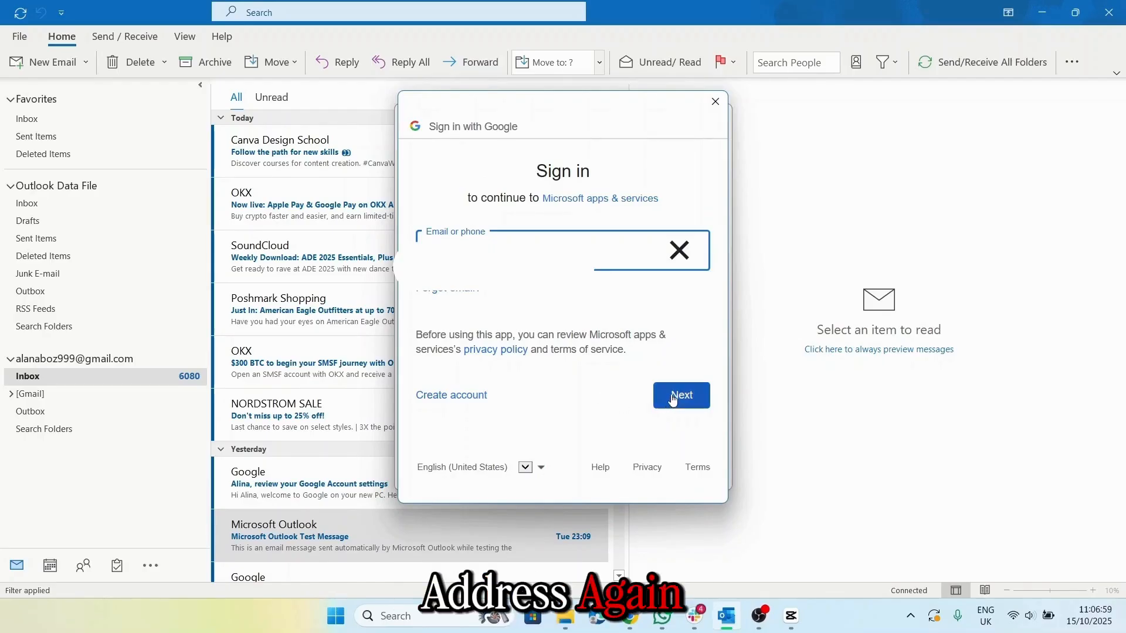
pyautogui.click(674, 397)
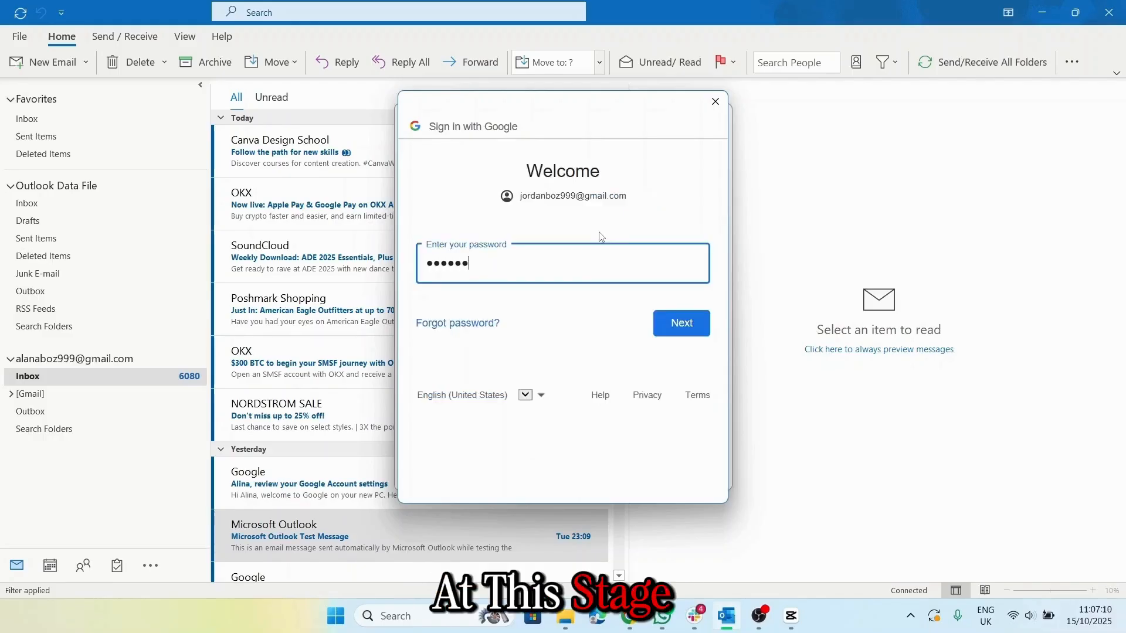
pyautogui.write('•')
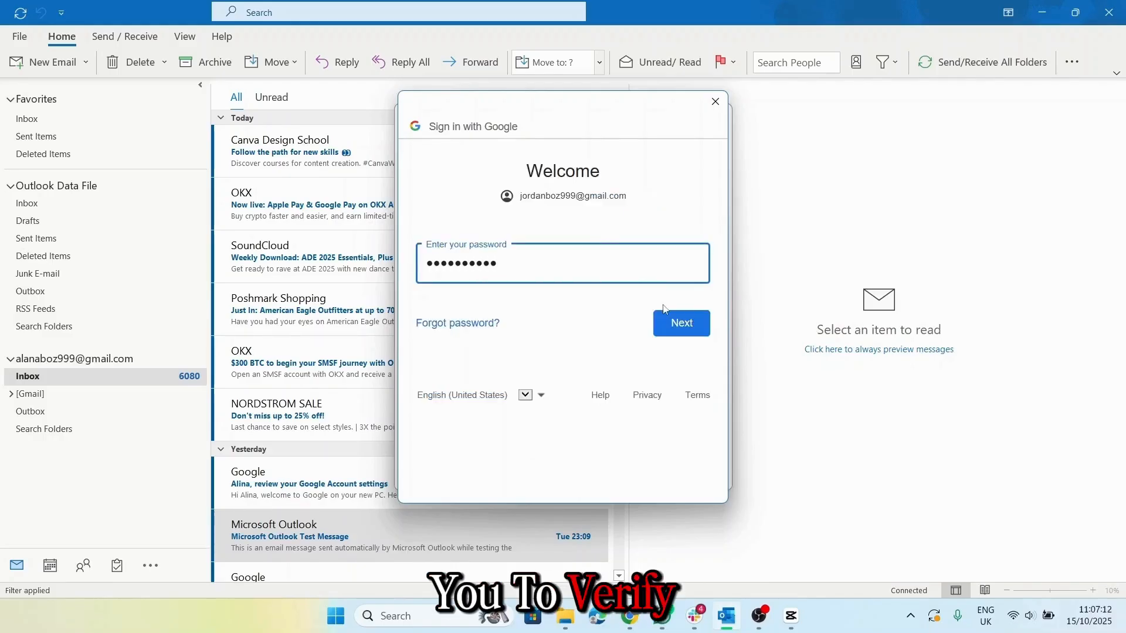
pyautogui.click(688, 330)
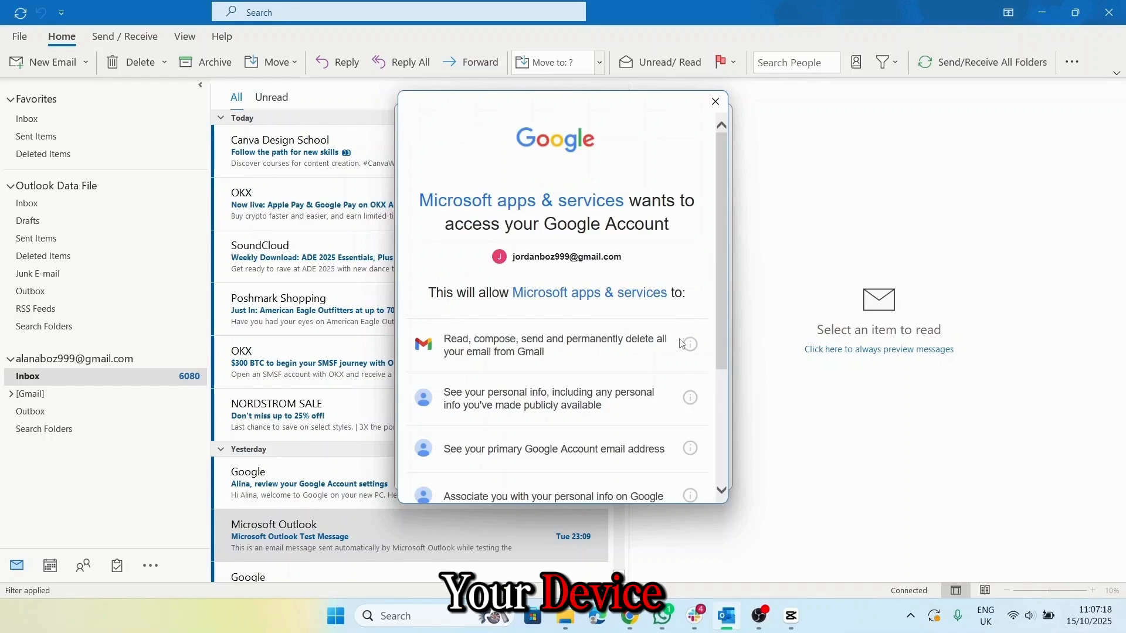
pyautogui.scroll(-3, 681, 343)
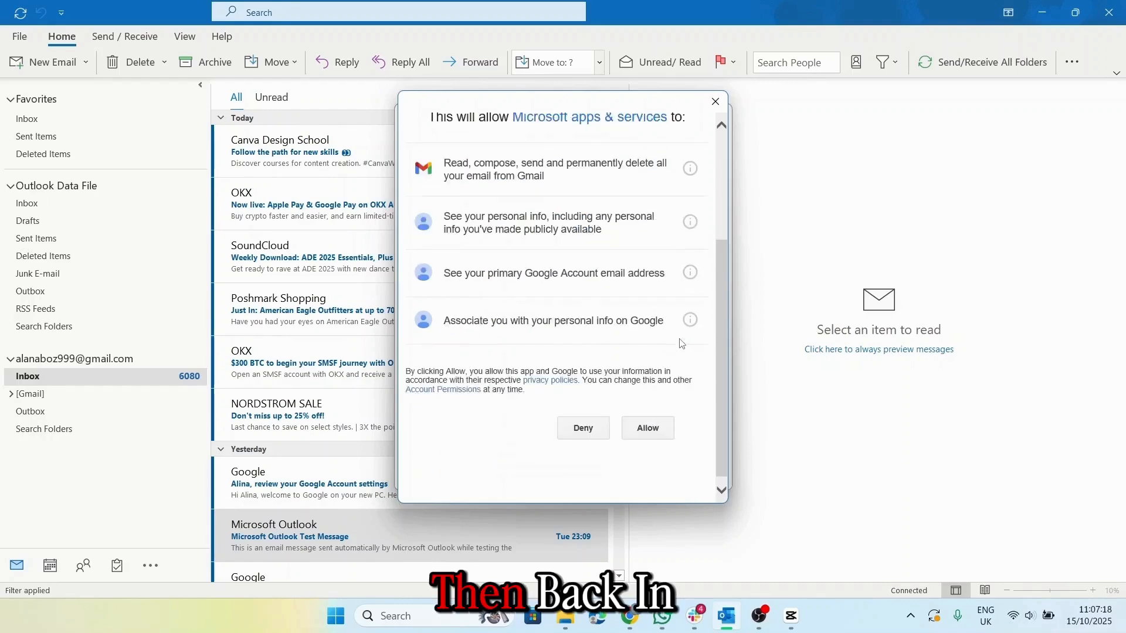
pyautogui.click(647, 418)
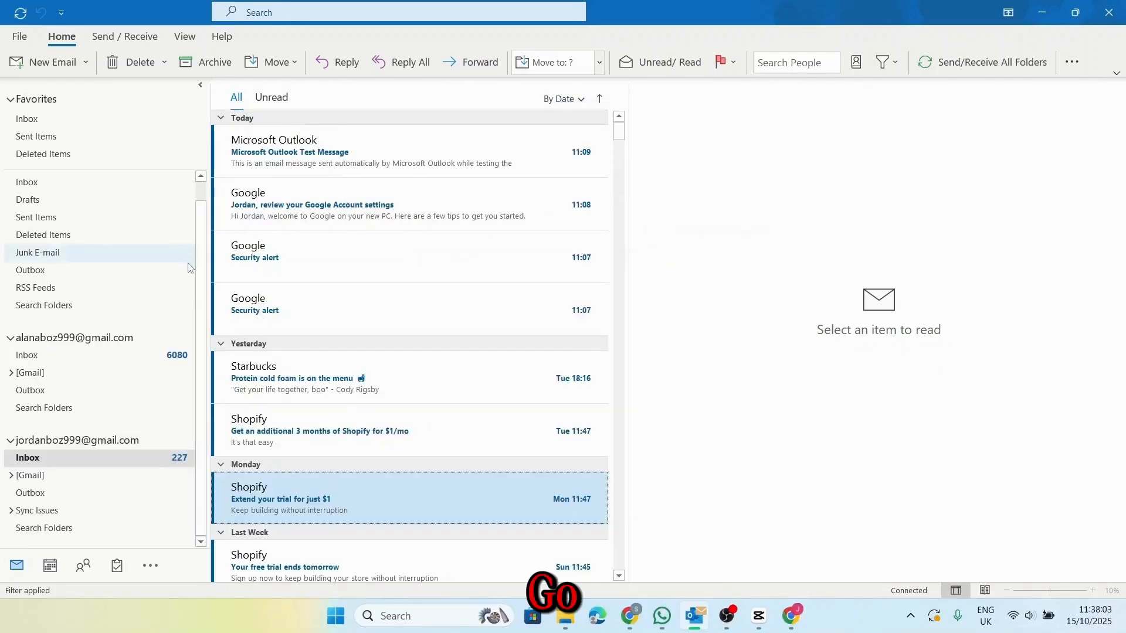
# - Check the new account's Inbox, [Gmail] and Outbox folders in the folder pane
pyautogui.scroll(1, 187, 258)
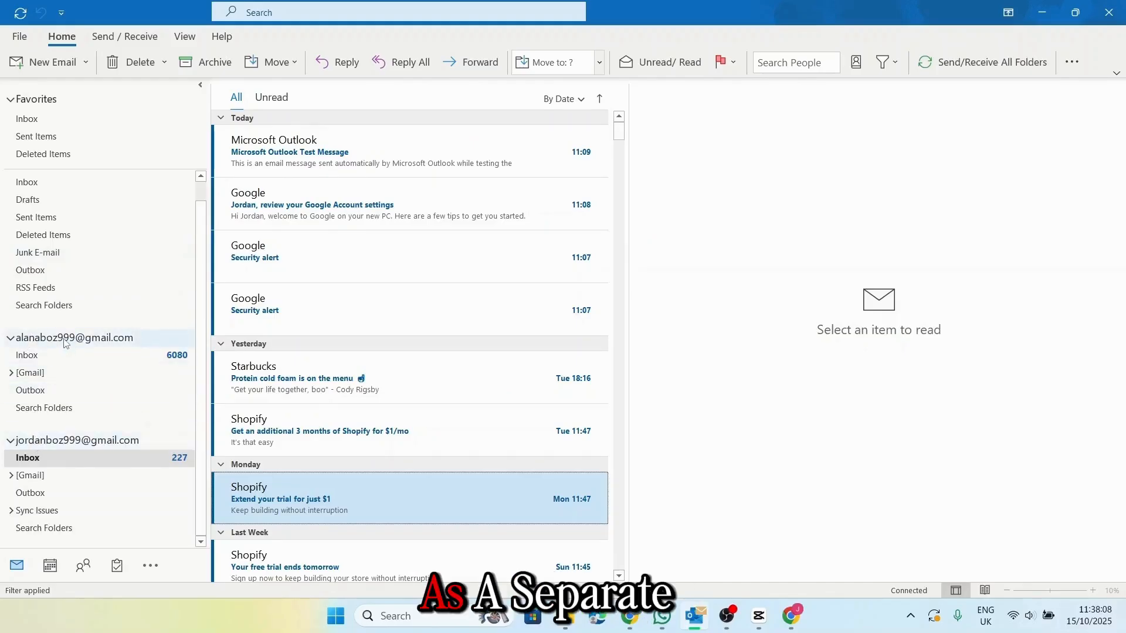
pyautogui.scroll(1, 44, 448)
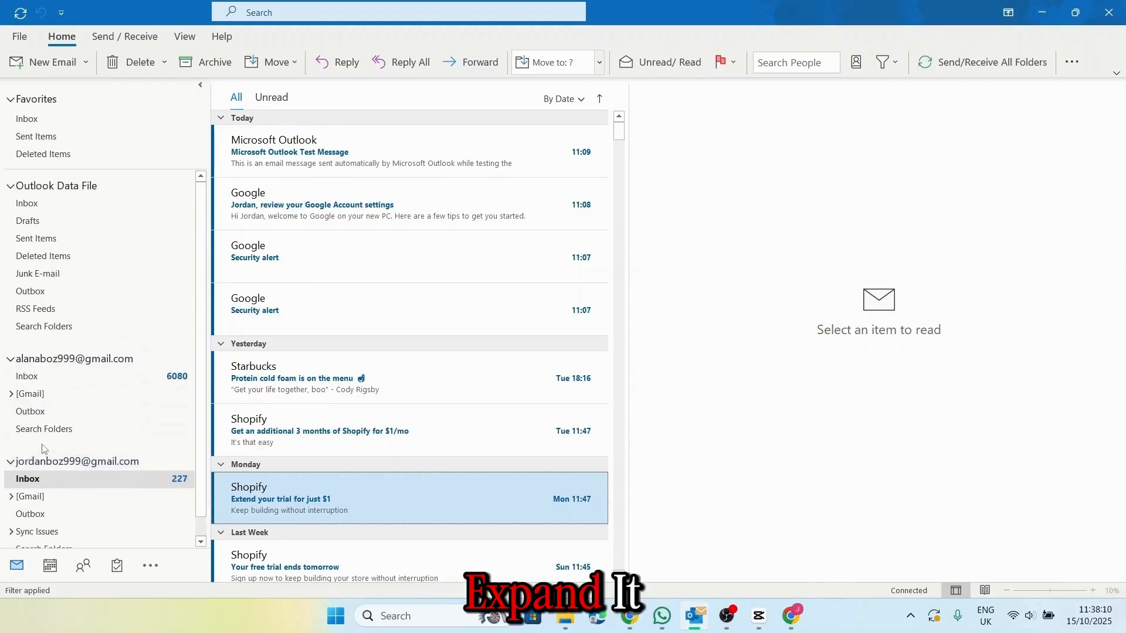
pyautogui.scroll(-1, 44, 449)
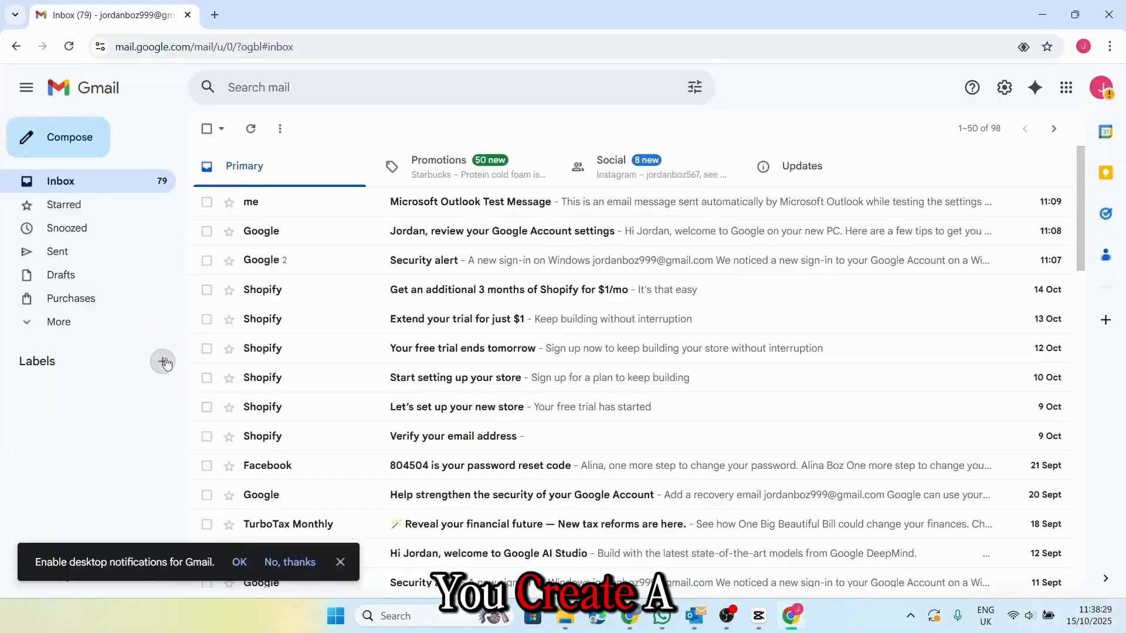
# - Create a new Gmail label named 'Test'
pyautogui.click(163, 361)
pyautogui.write('Test')
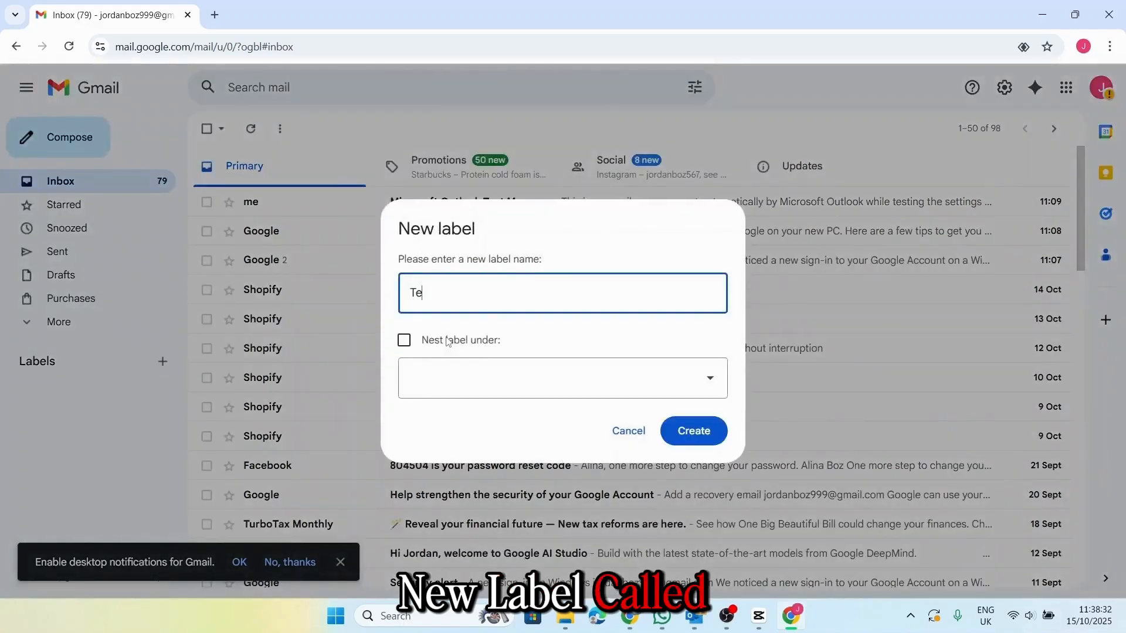
pyautogui.click(707, 434)
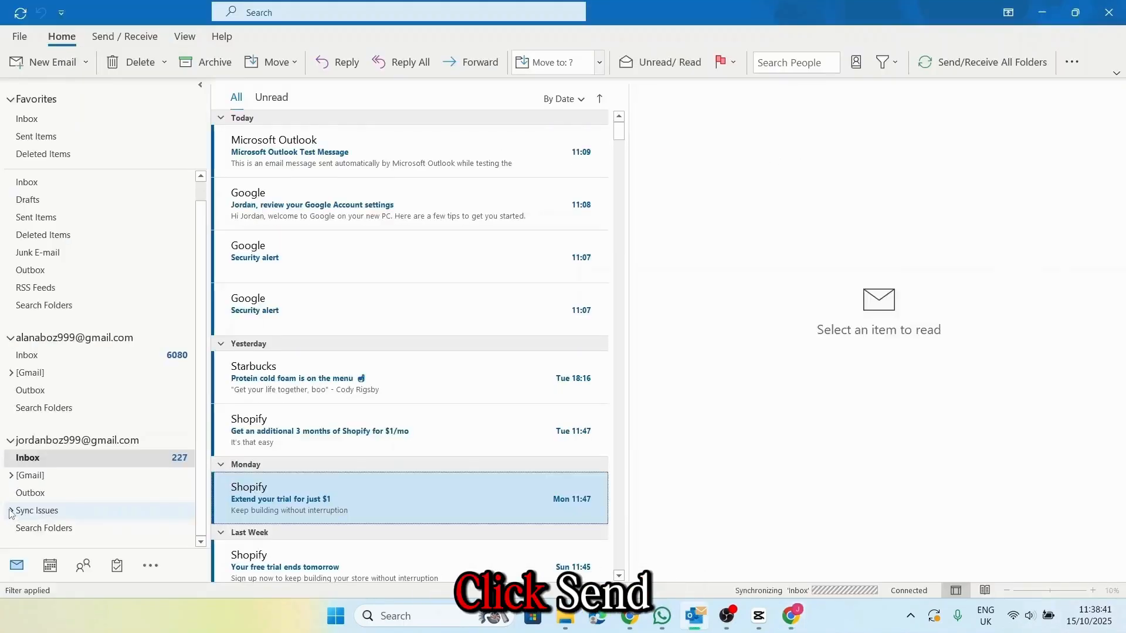
# - Sync all folders, delete the Outlook test email in Gmail, and check the second account's Inbox
pyautogui.click(21, 13)
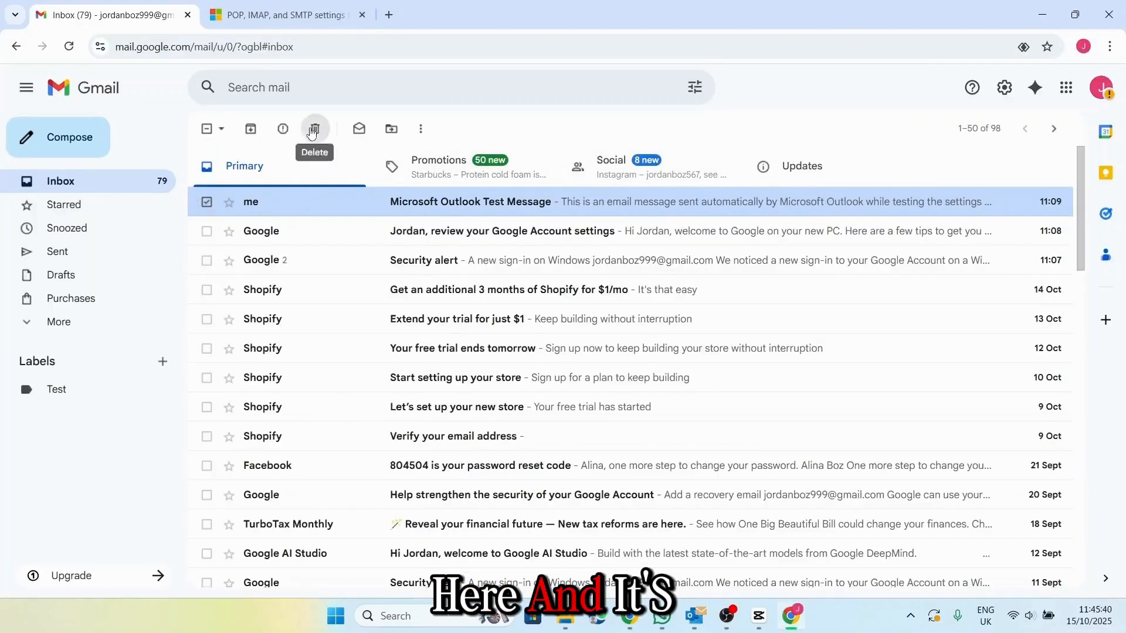
pyautogui.click(314, 128)
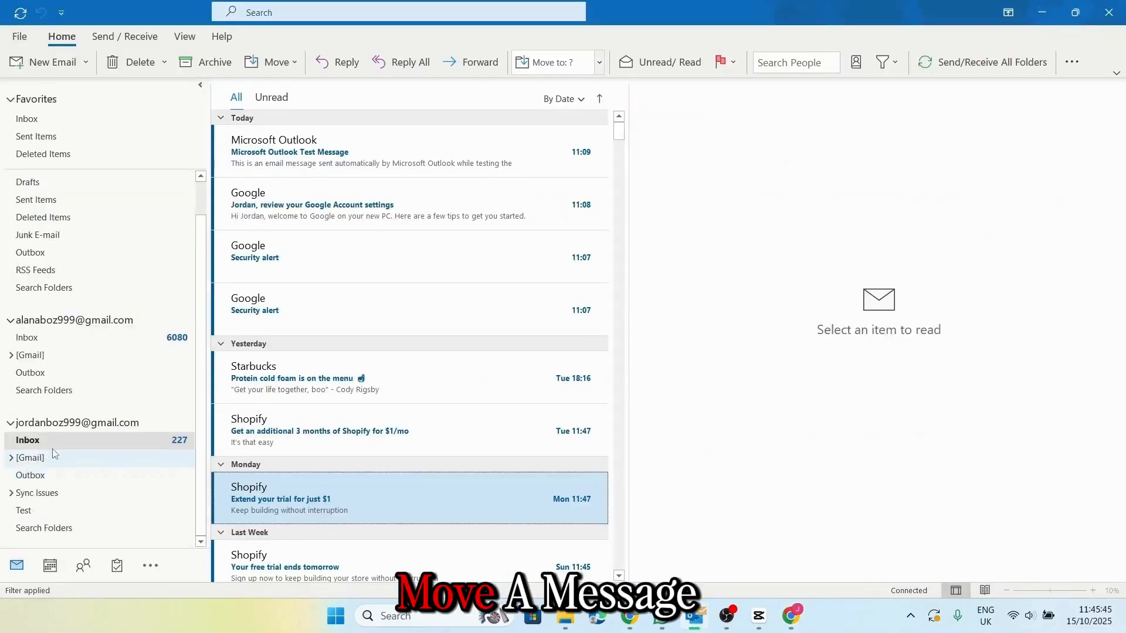
pyautogui.click(28, 439)
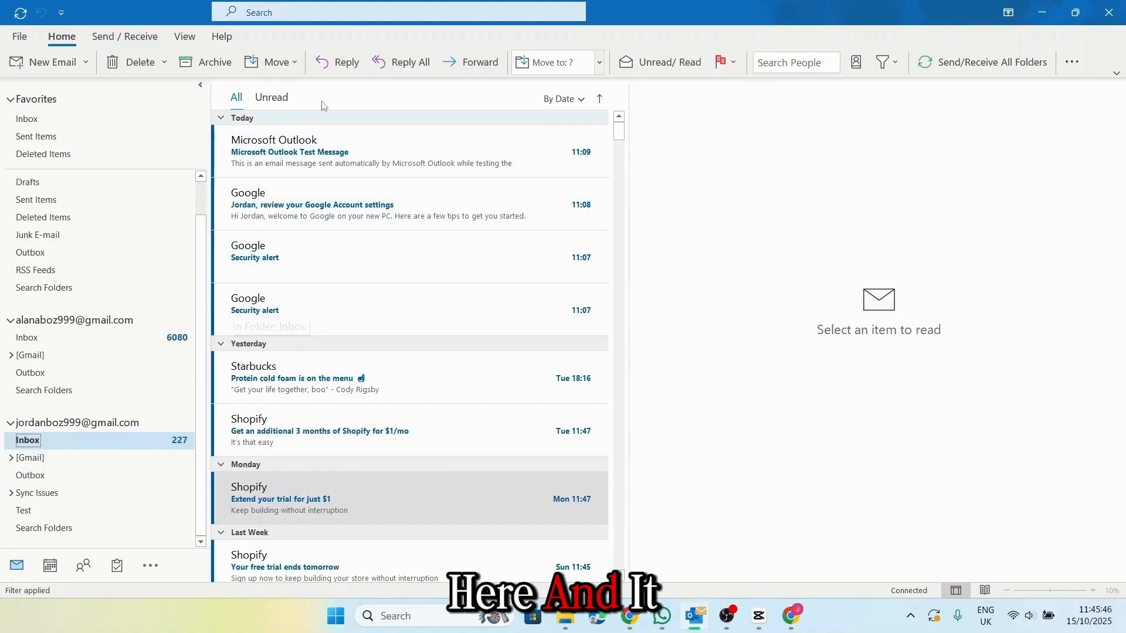
pyautogui.scroll(-5, 446, 282)
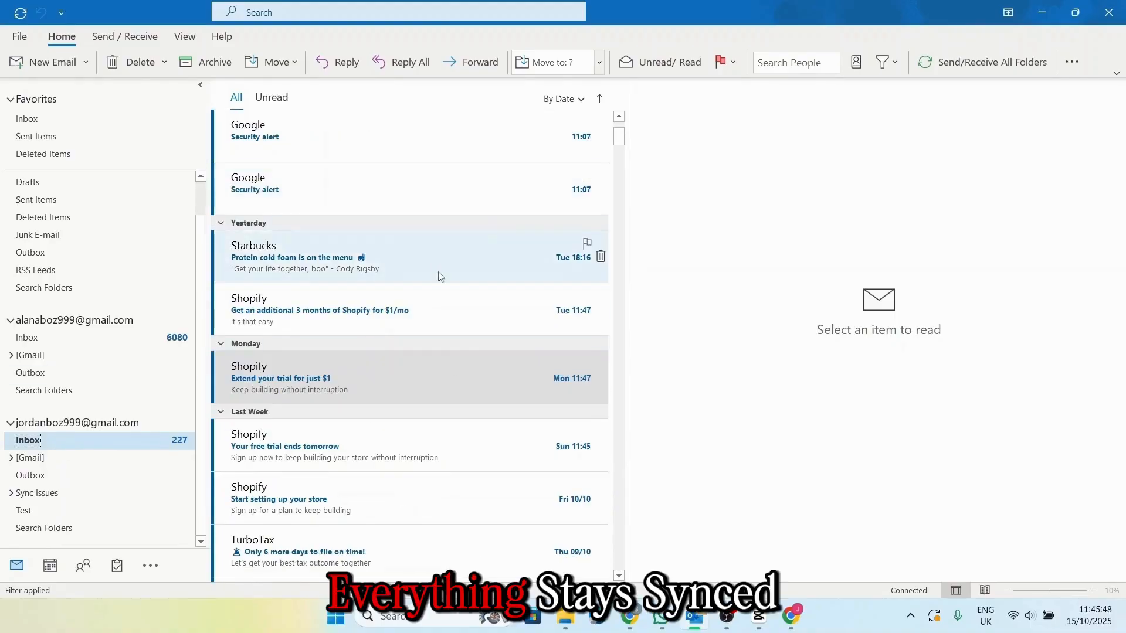
pyautogui.scroll(5, 409, 399)
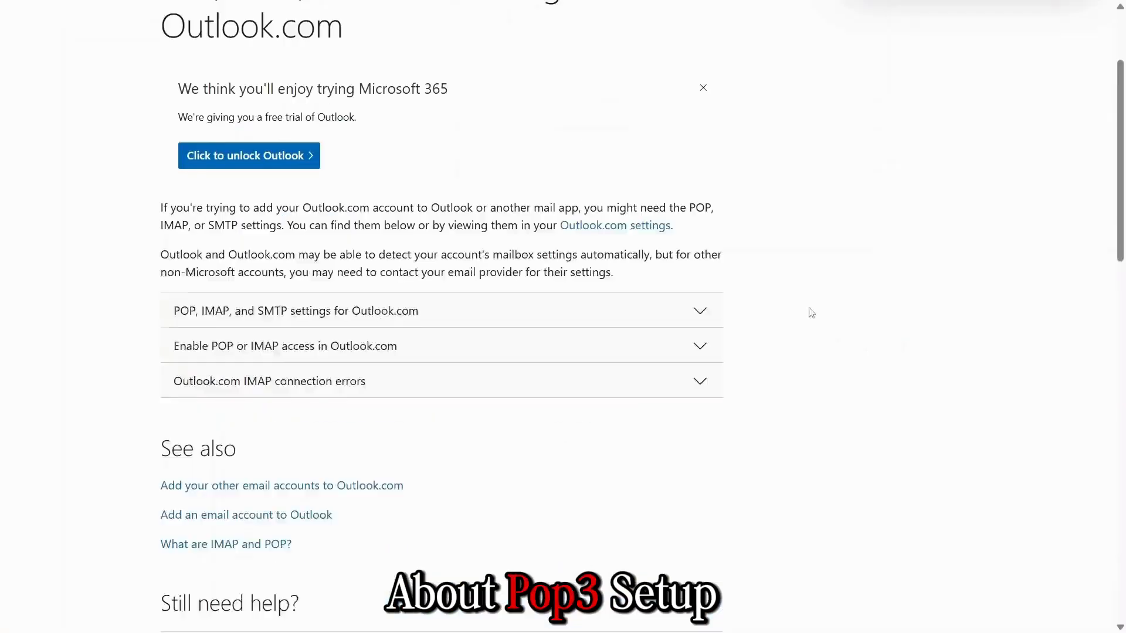
# - Expand the Outlook.com server settings and review the IMAP 993, POP 995 and SMTP 587 rows
pyautogui.scroll(-1, 810, 313)
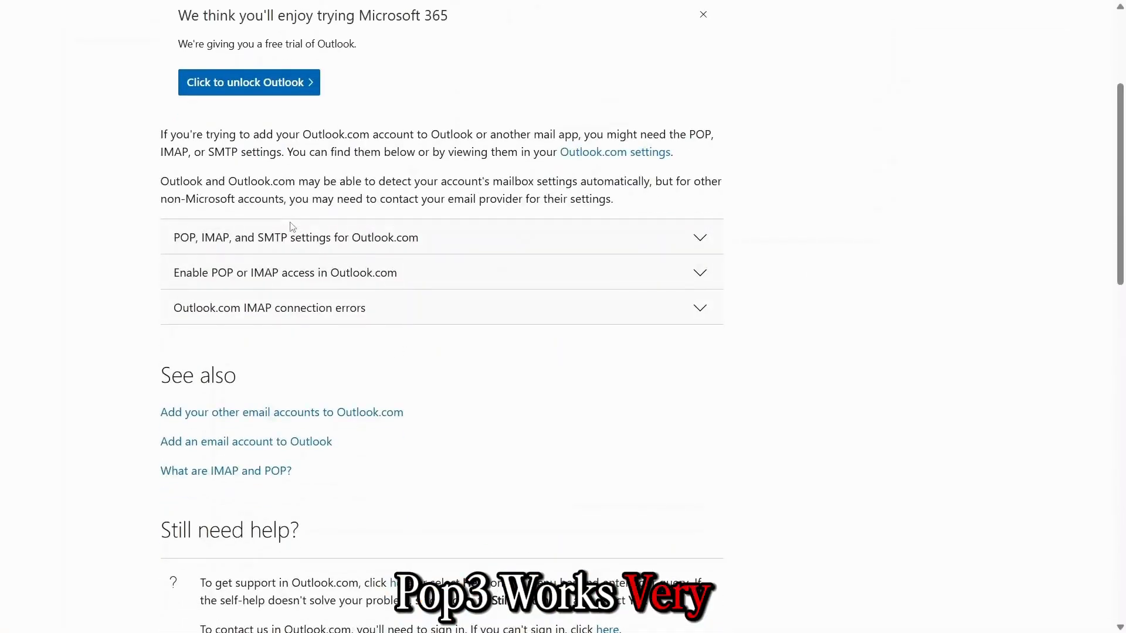
pyautogui.click(346, 241)
pyautogui.scroll(-1, 550, 275)
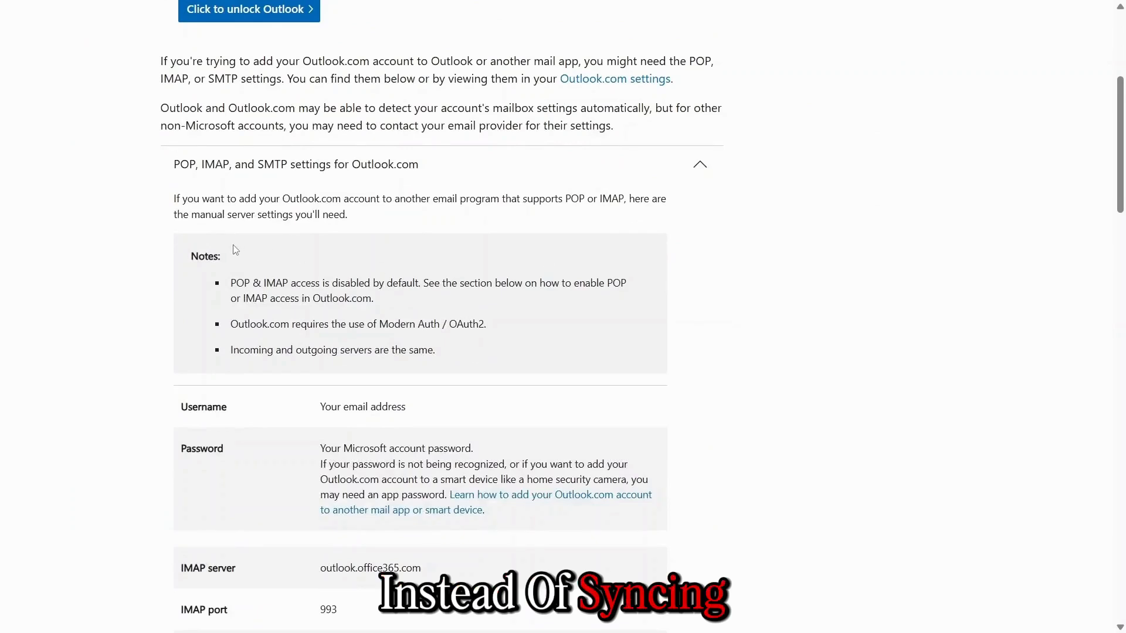
pyautogui.moveTo(233, 284); pyautogui.dragTo(250, 281)
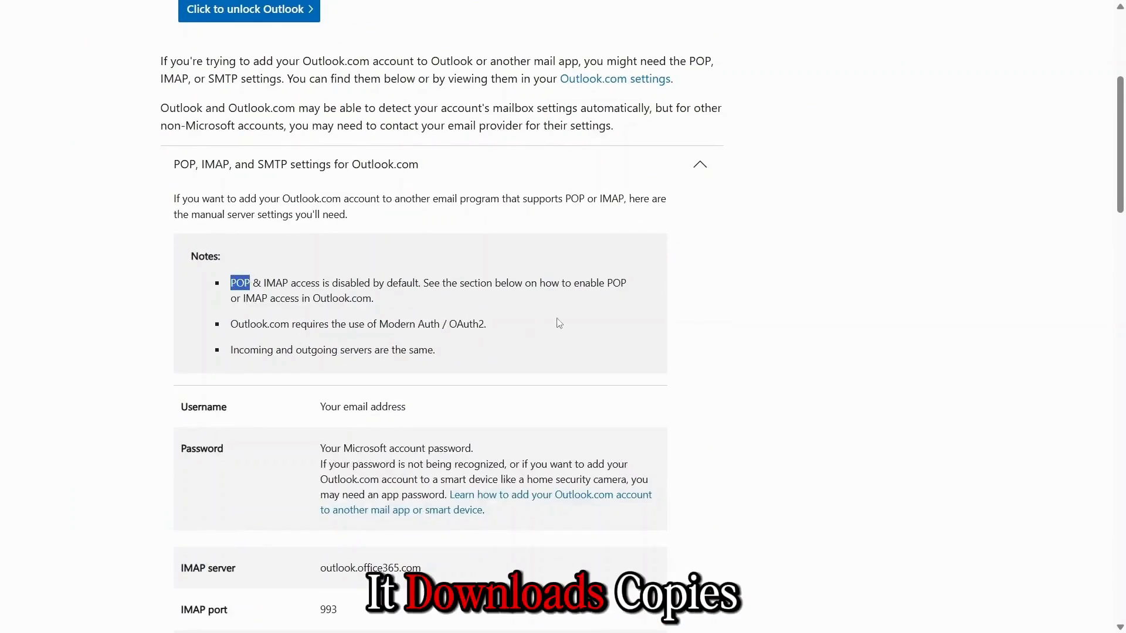
pyautogui.click(879, 322)
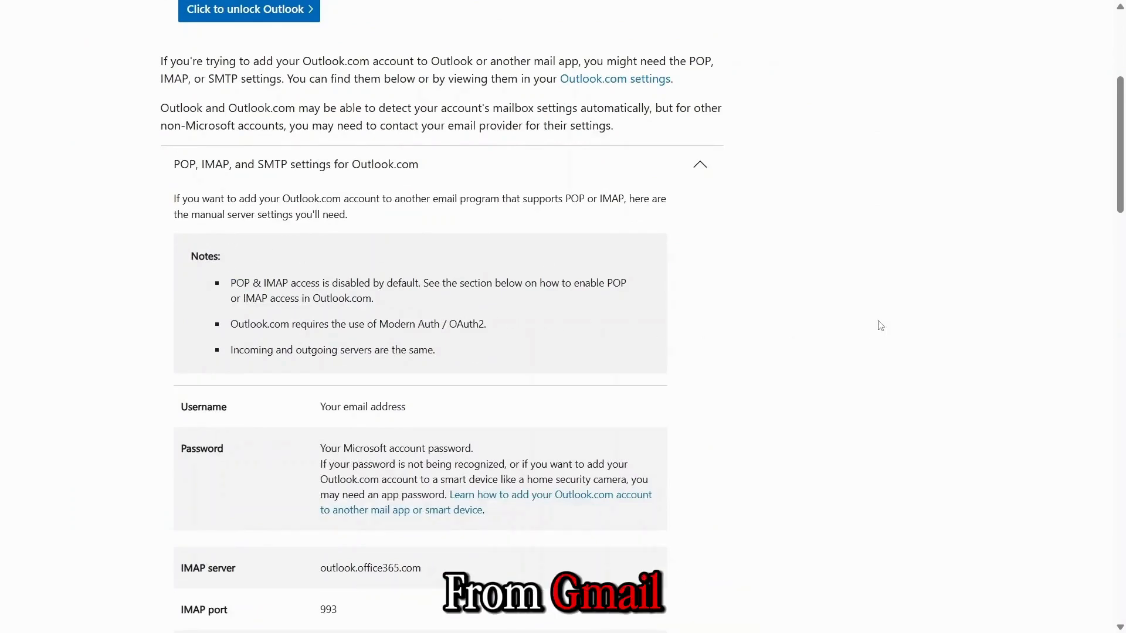
pyautogui.scroll(-4, 880, 326)
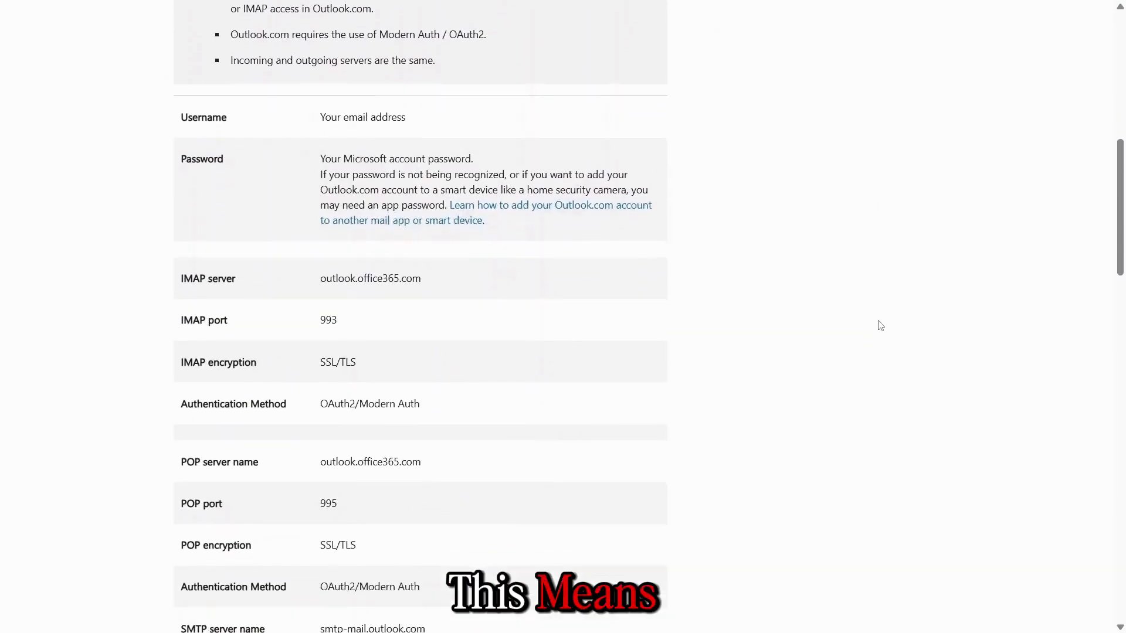
pyautogui.scroll(-5, 880, 326)
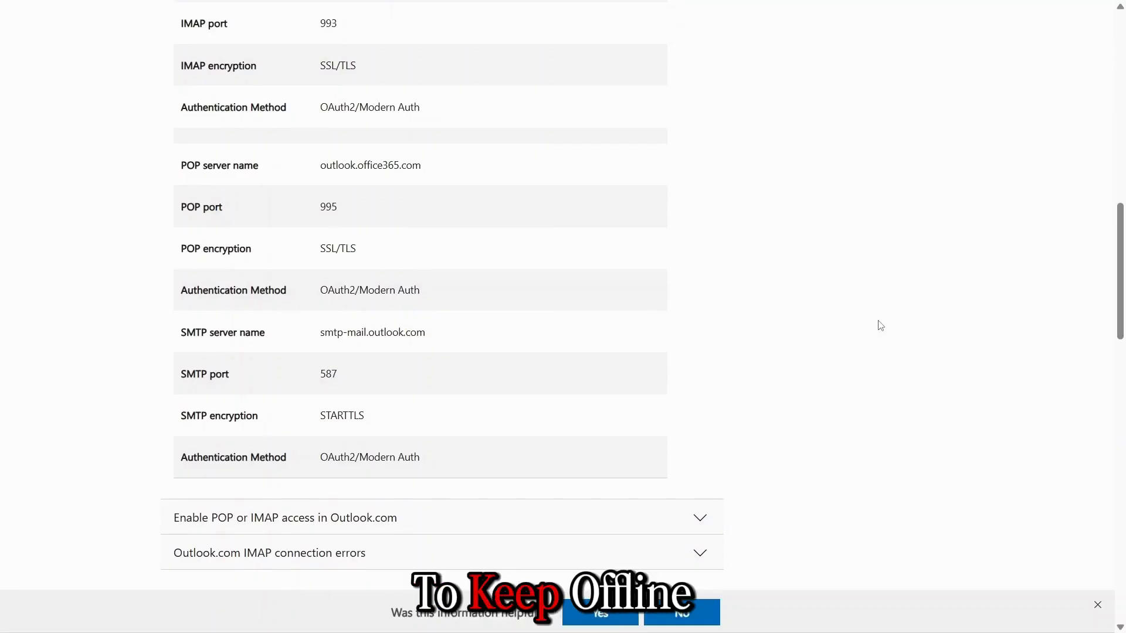
pyautogui.scroll(2, 880, 325)
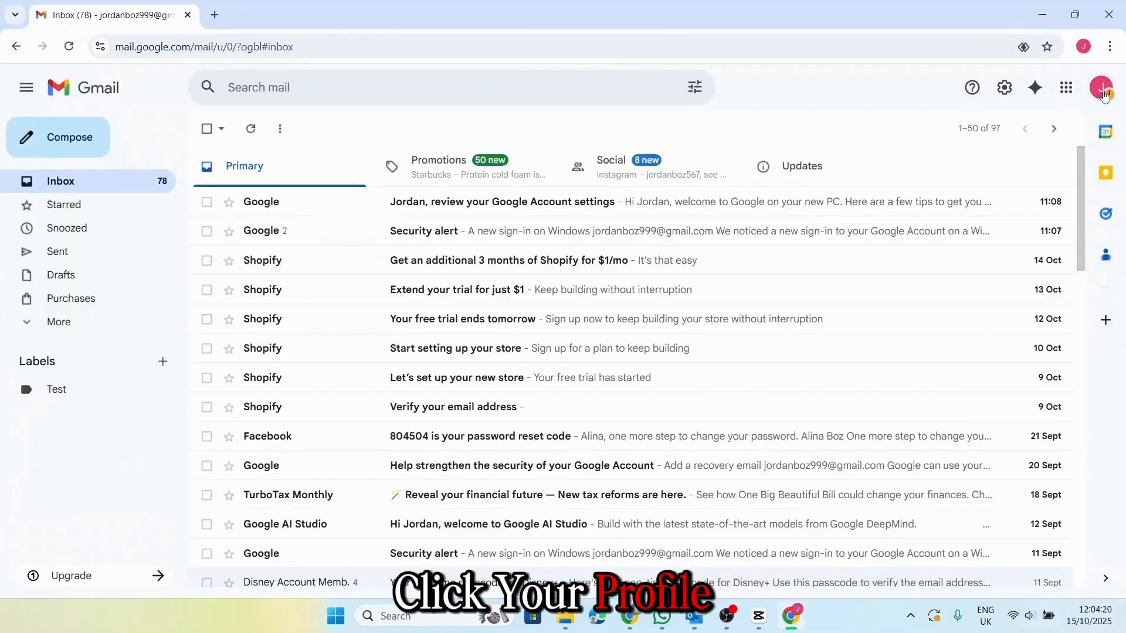
# - Open Google Account's 2-Step Verification settings and add a phone number for the second step
pyautogui.click(1103, 92)
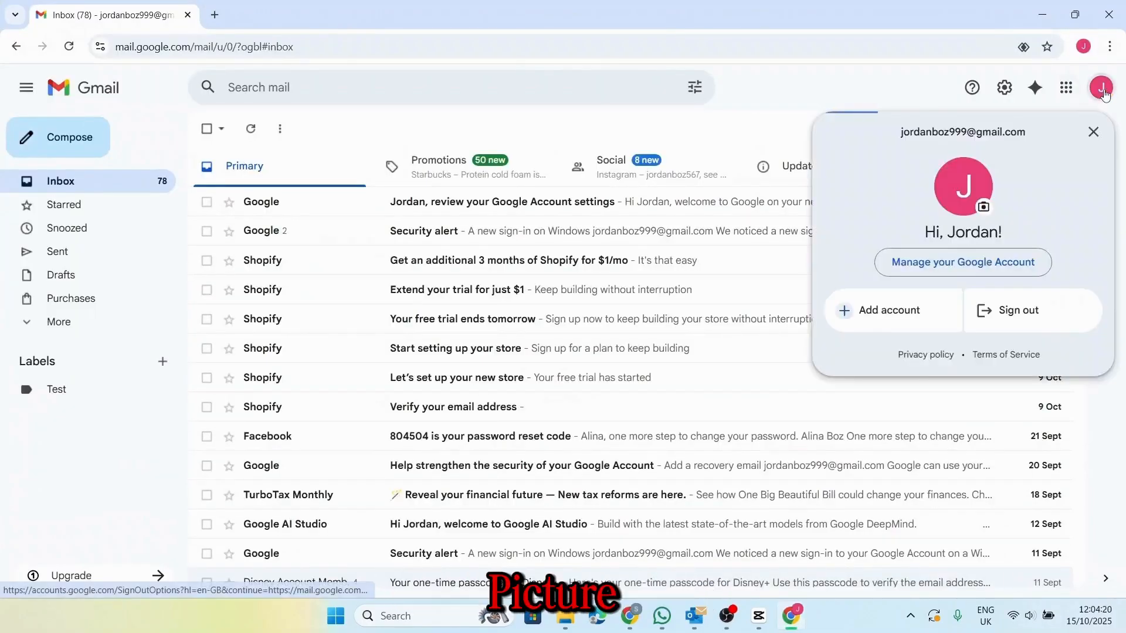
pyautogui.click(939, 262)
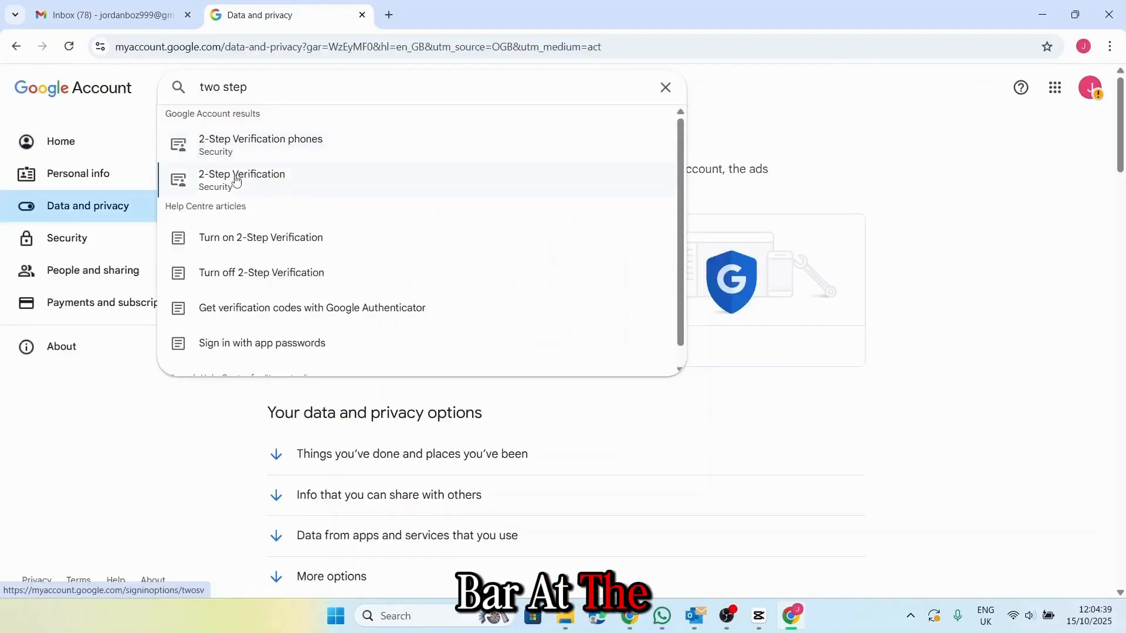
pyautogui.click(234, 178)
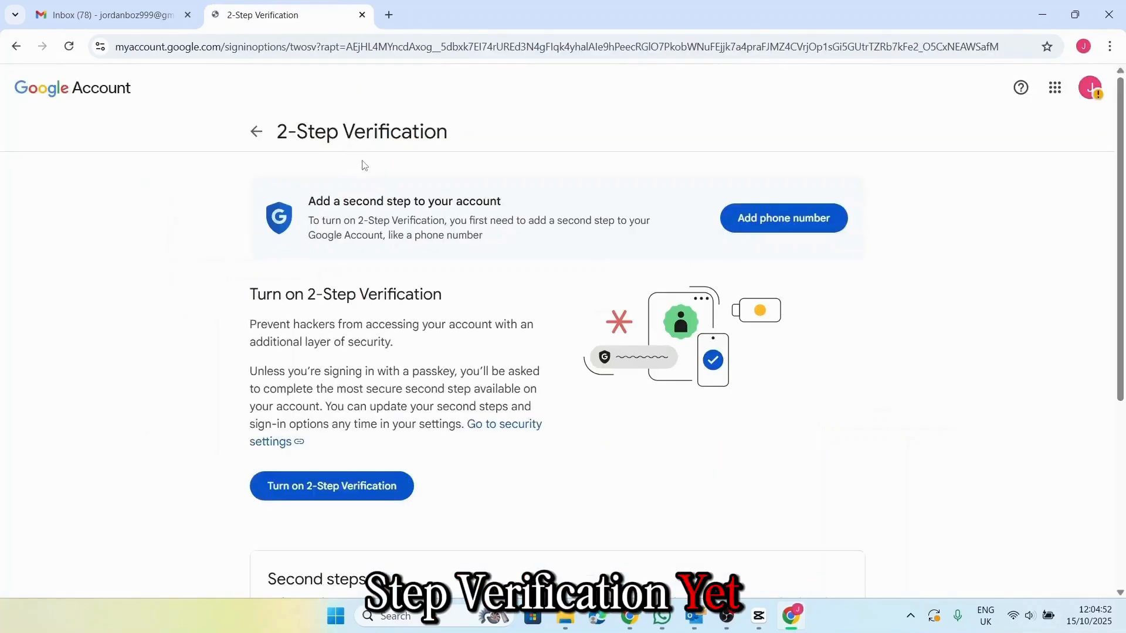
pyautogui.scroll(-2, 663, 237)
pyautogui.scroll(-1, 663, 234)
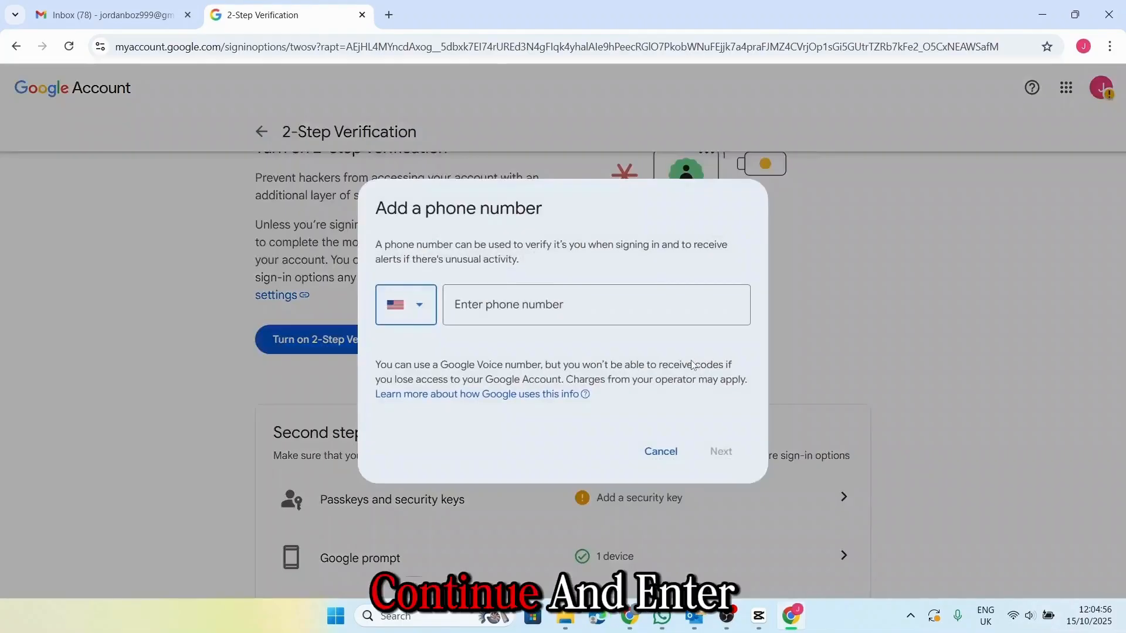
pyautogui.click(510, 311)
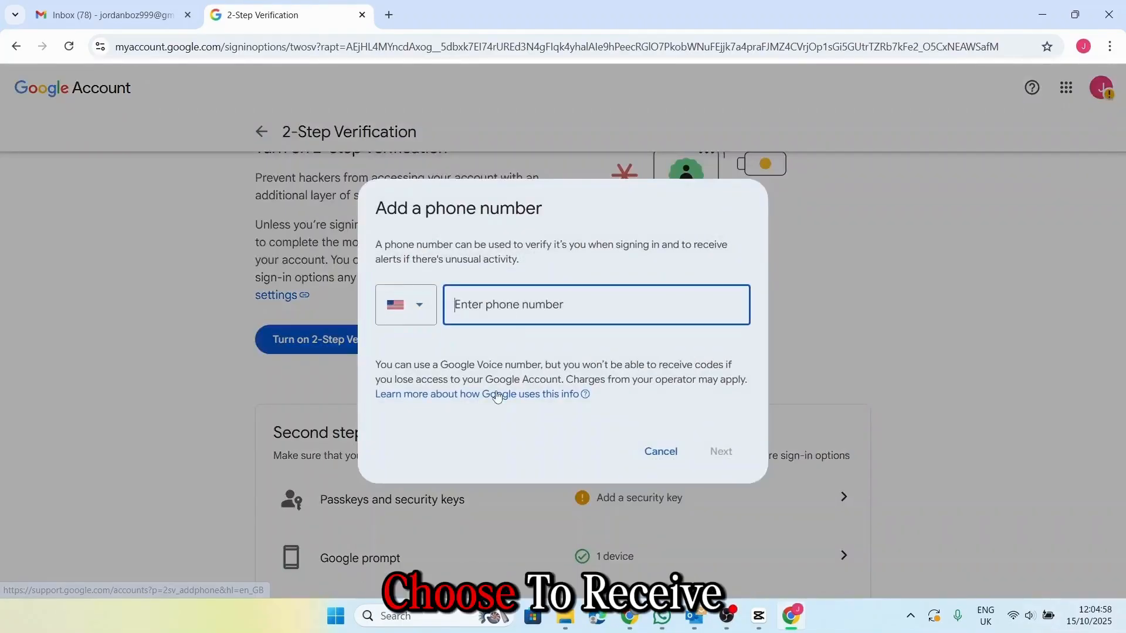
pyautogui.write('1 (555) 5')
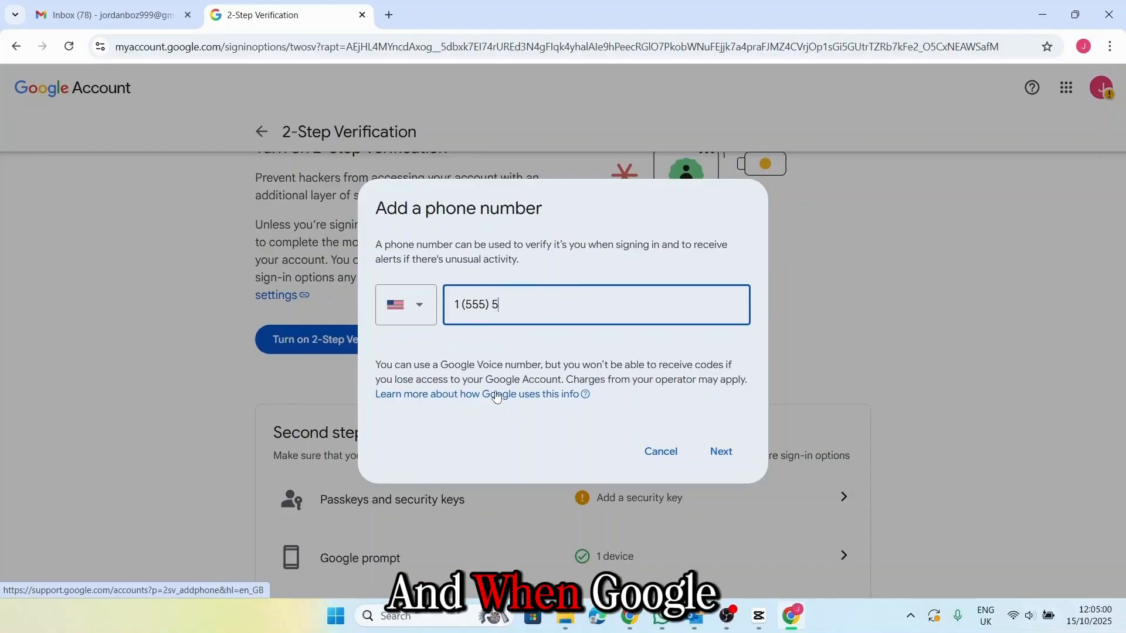
pyautogui.write('45-4545')
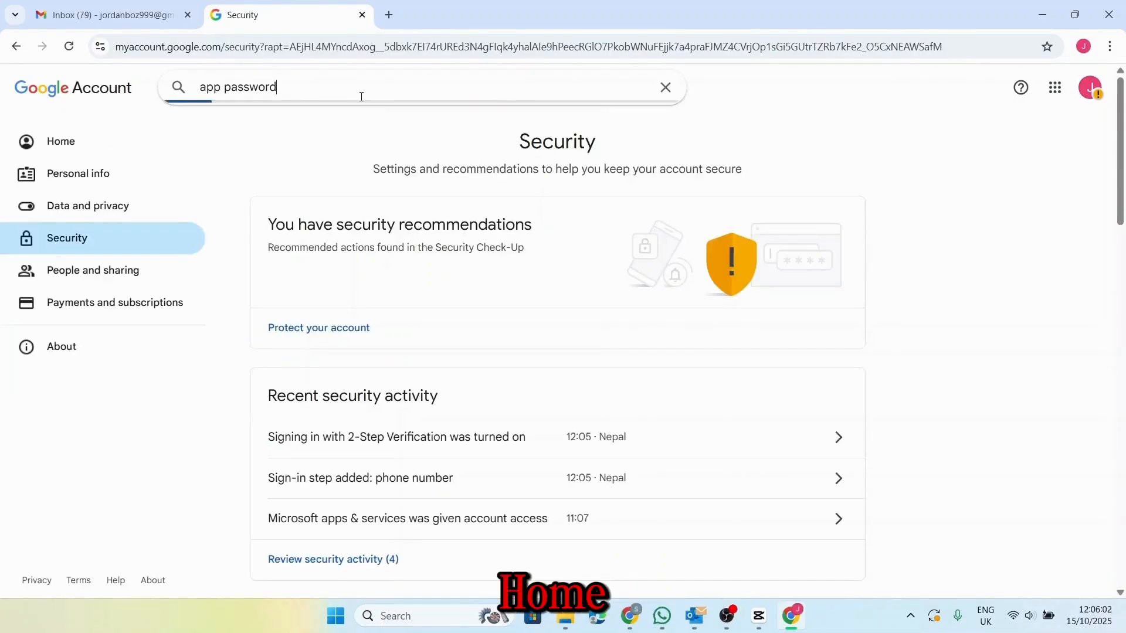
# - Create a Google app password named 'outlook' and copy the generated password
pyautogui.click(356, 99)
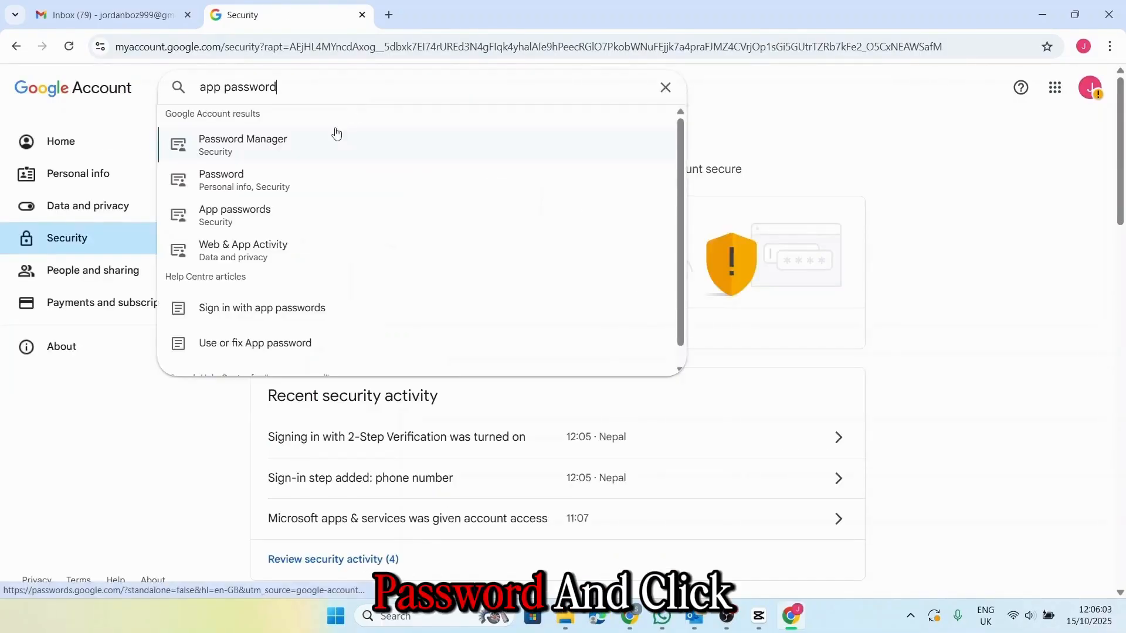
pyautogui.click(229, 218)
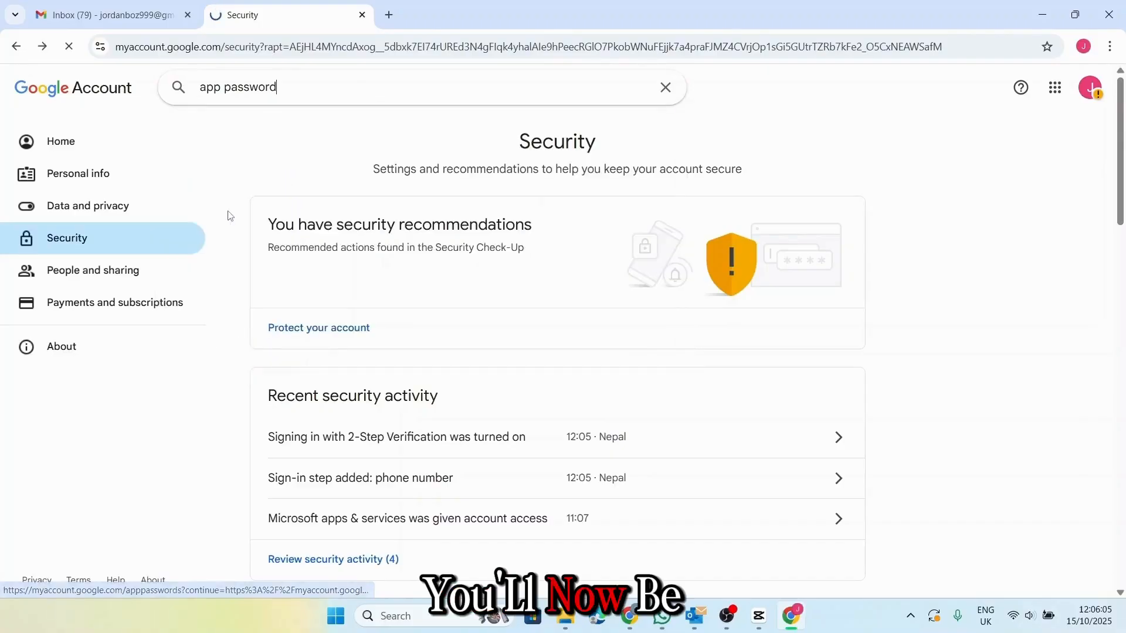
pyautogui.write('o')
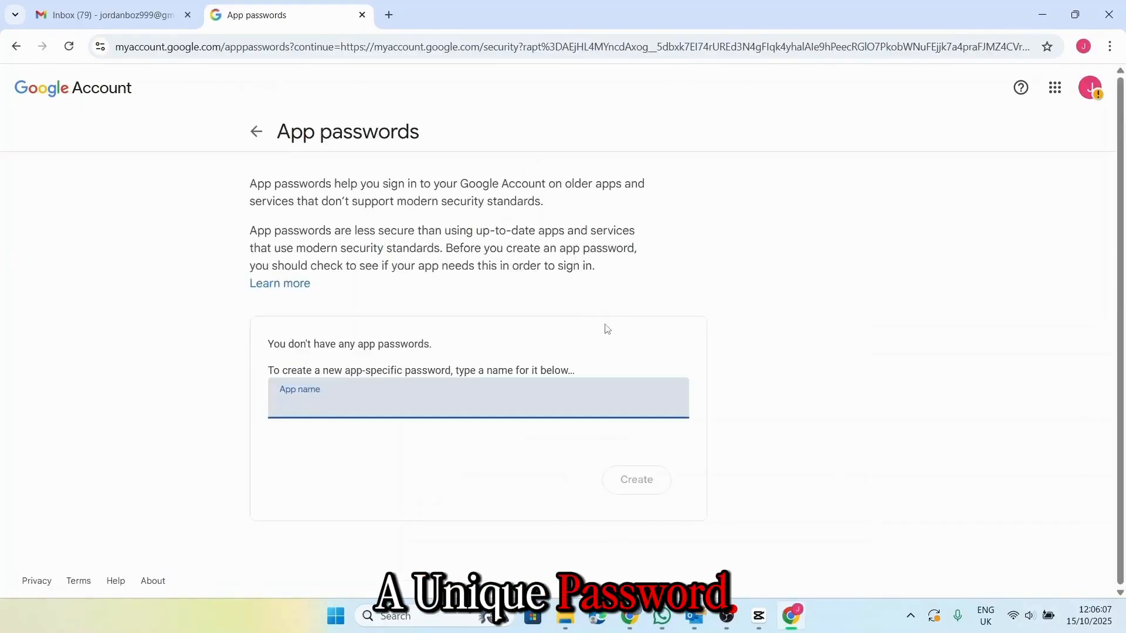
pyautogui.write('ut')
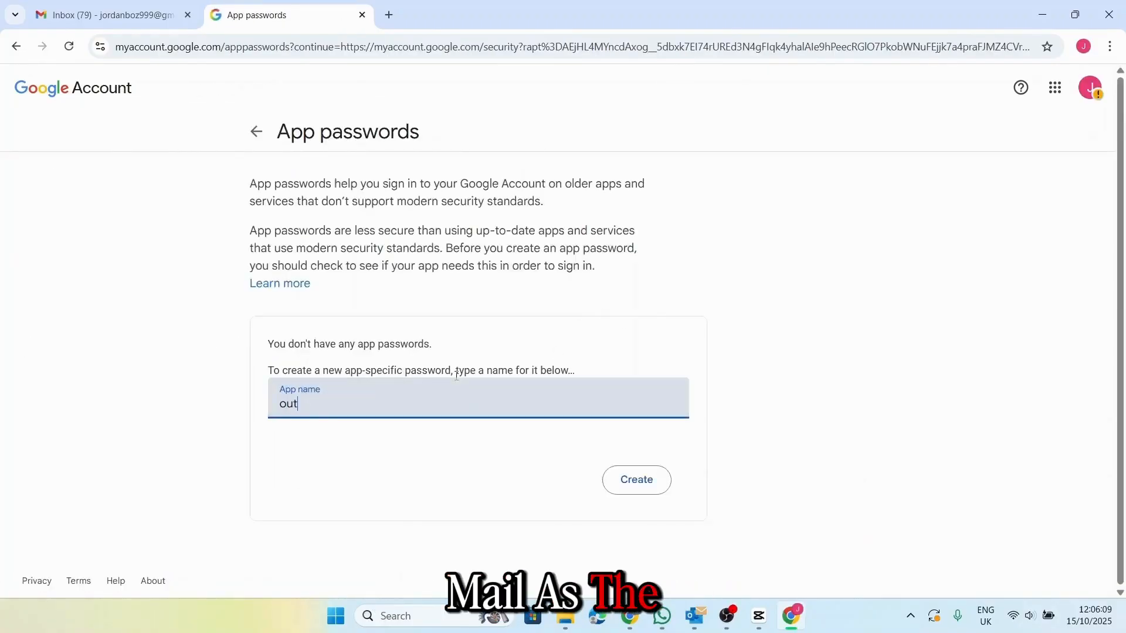
pyautogui.write('look')
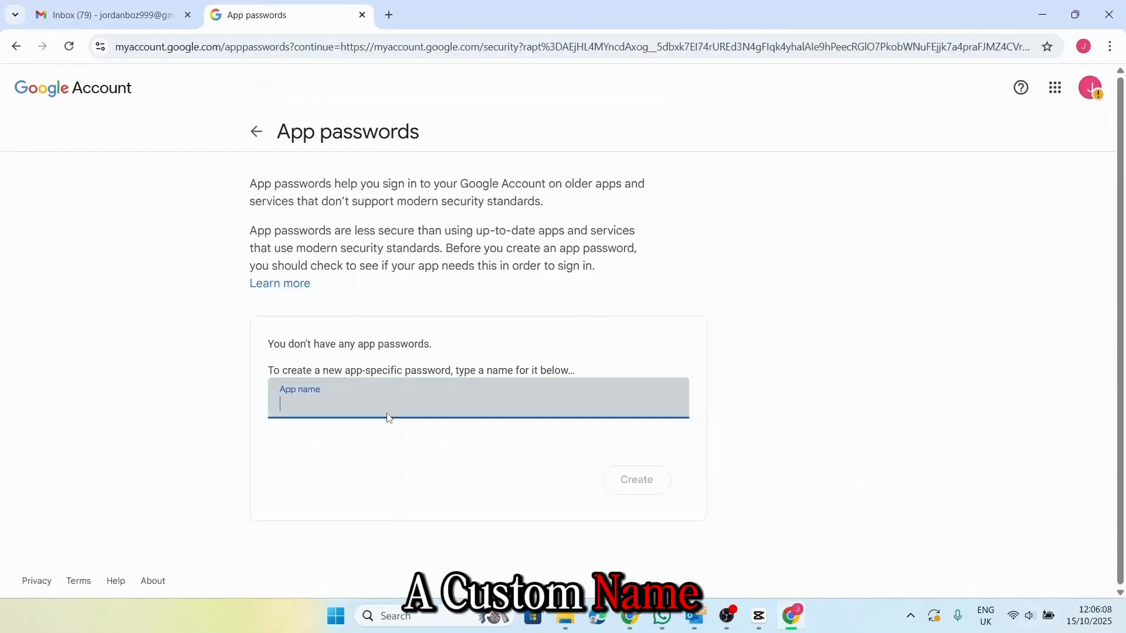
pyautogui.write('O')
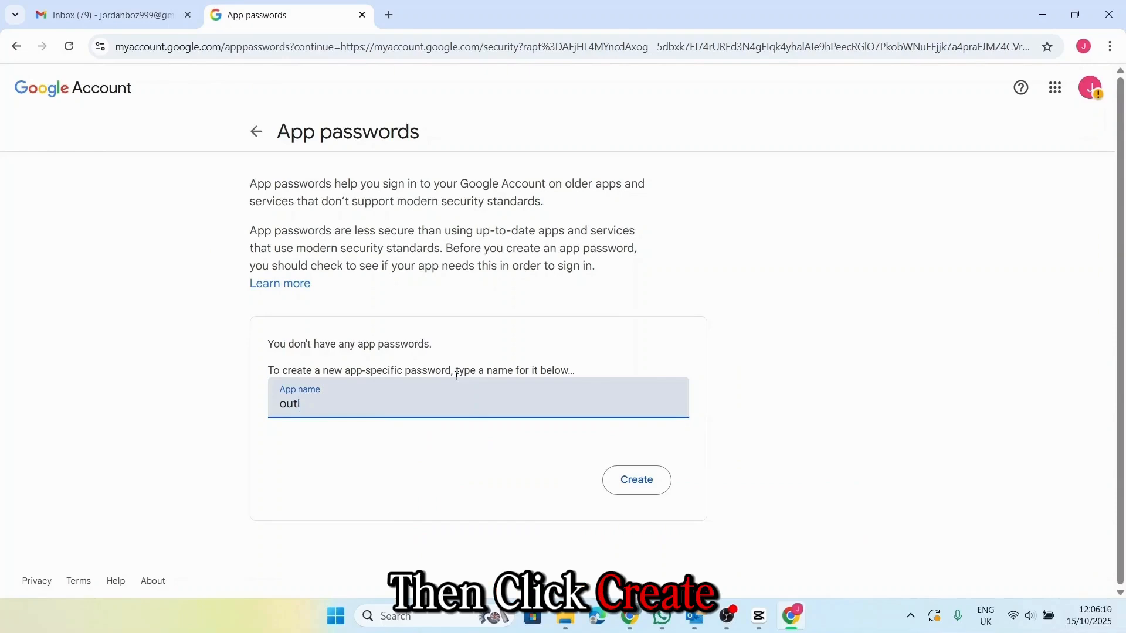
pyautogui.write('ook')
pyautogui.click(645, 489)
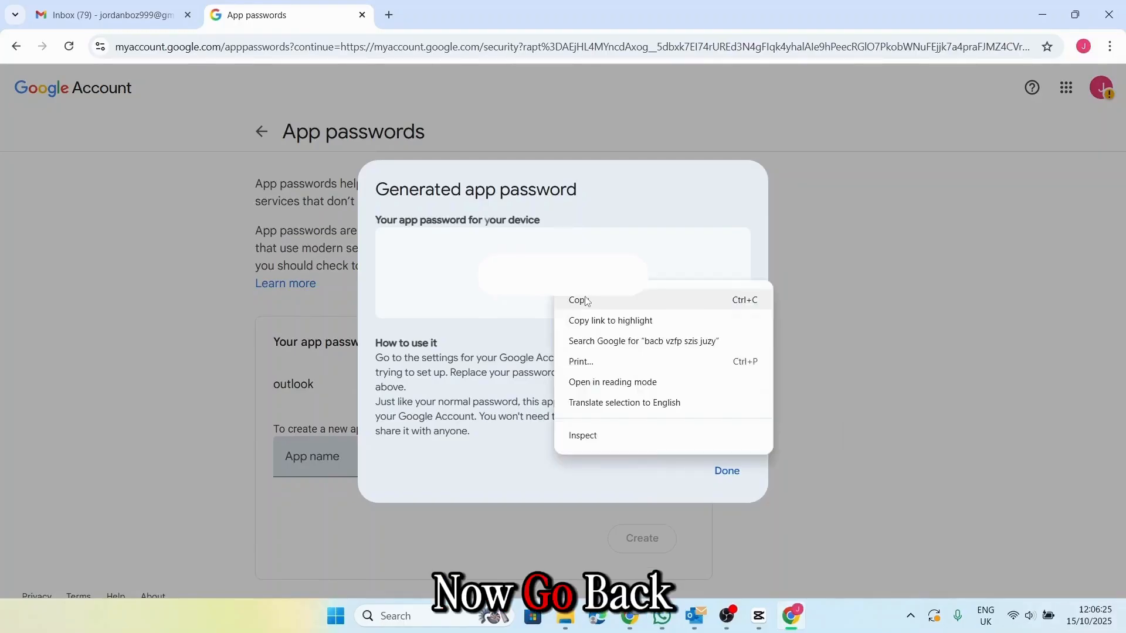
pyautogui.click(586, 300)
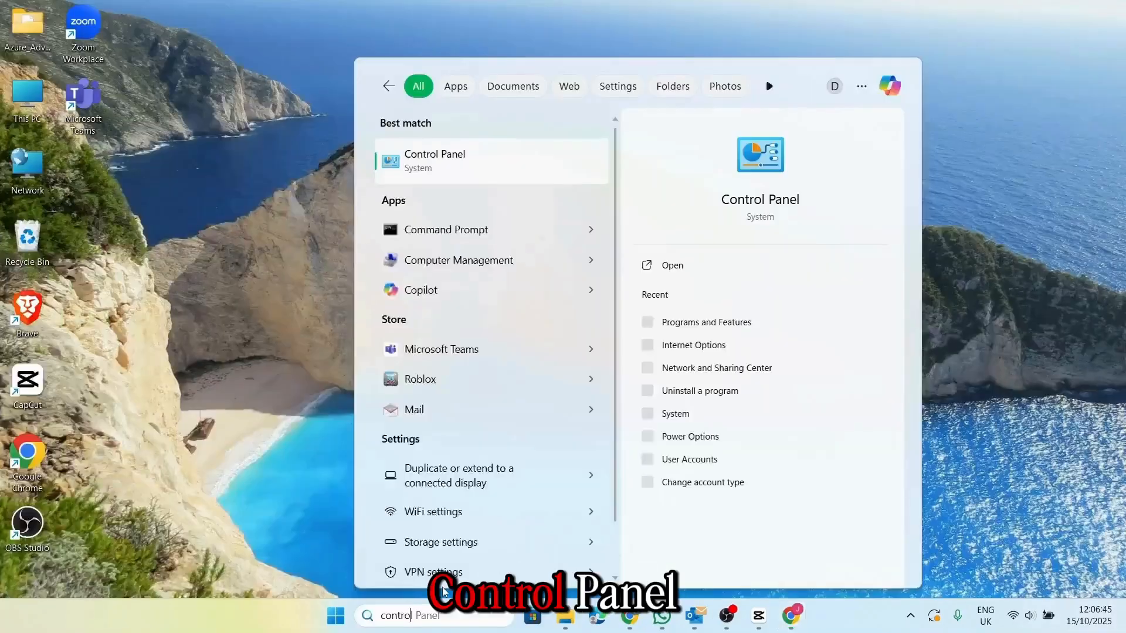
# - Open Control Panel in large-icon view and start a new account from Mail's Email Accounts
pyautogui.write('l')
pyautogui.click(501, 176)
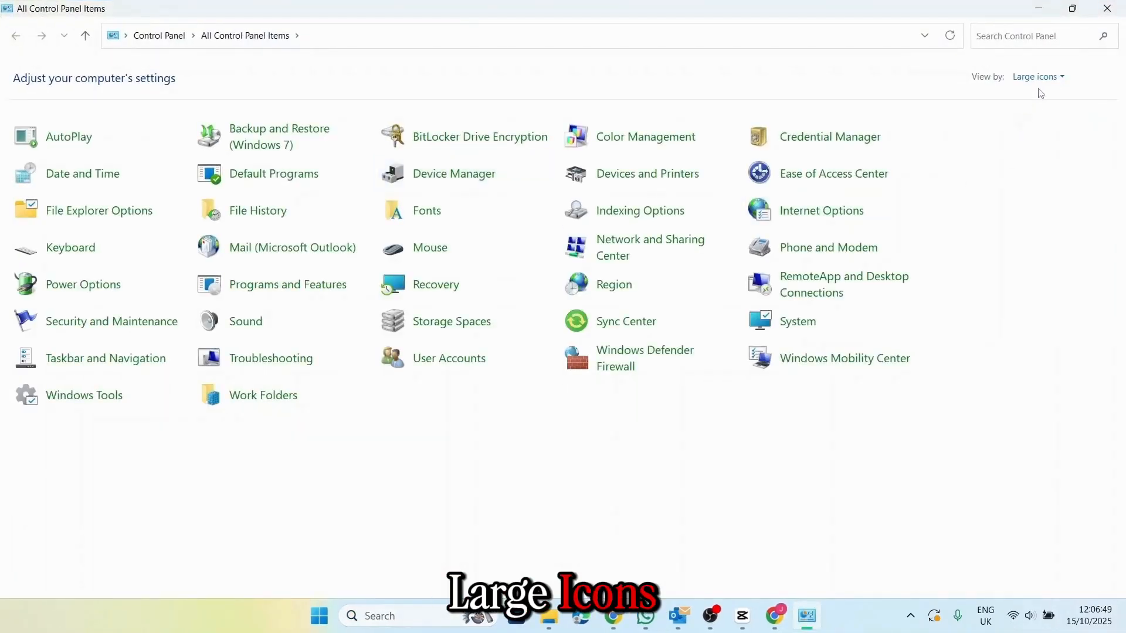
pyautogui.click(1038, 77)
pyautogui.click(1033, 116)
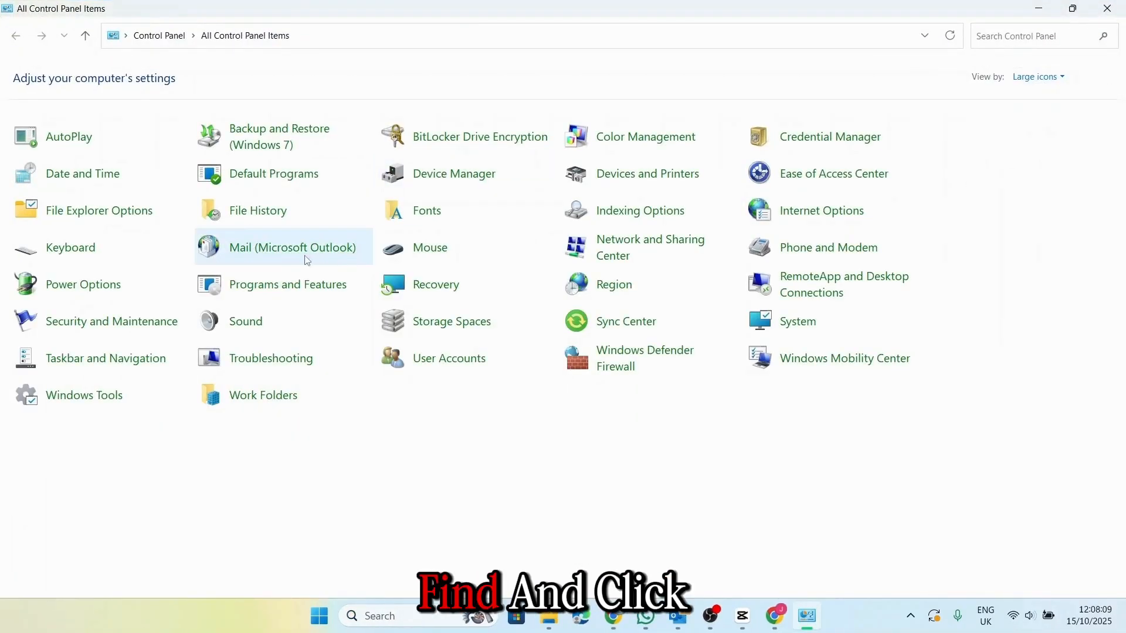
pyautogui.click(280, 253)
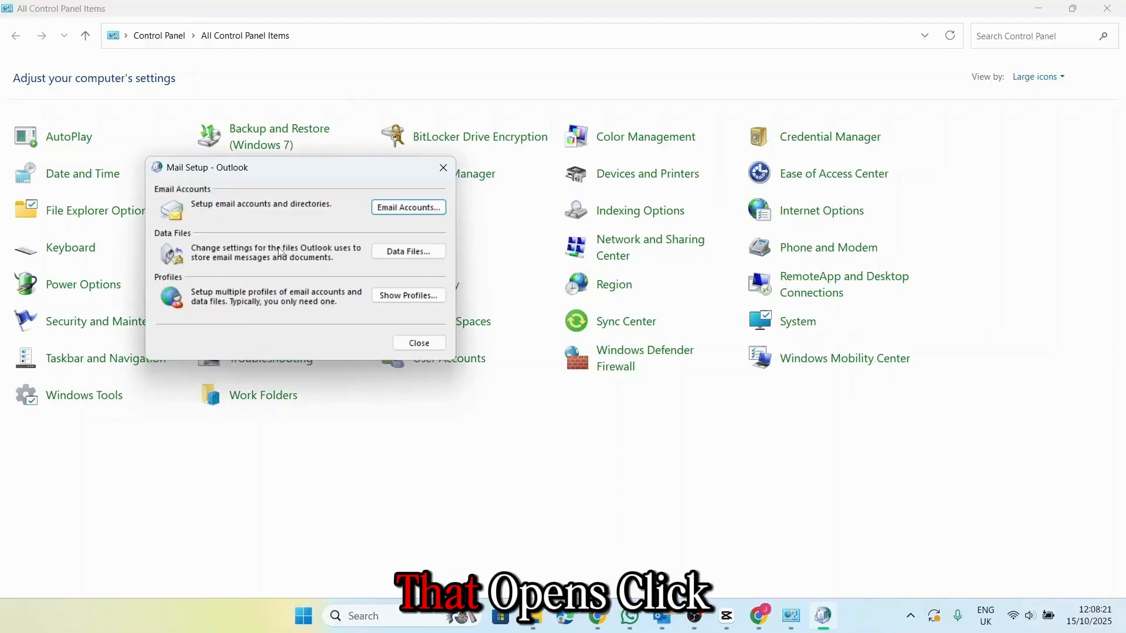
pyautogui.click(400, 208)
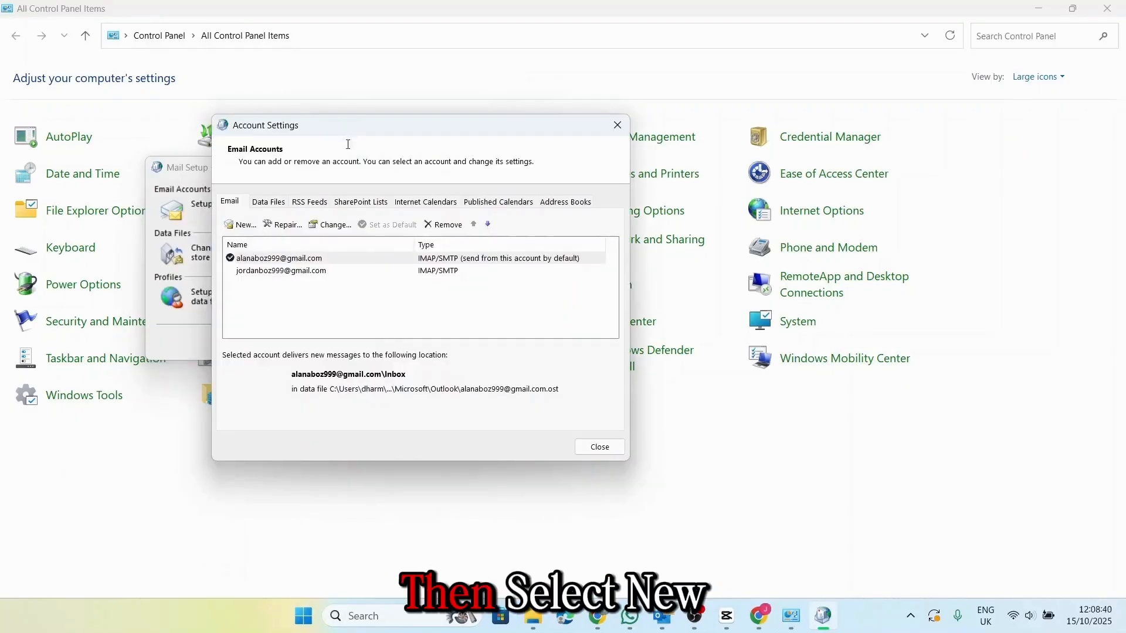
pyautogui.click(246, 224)
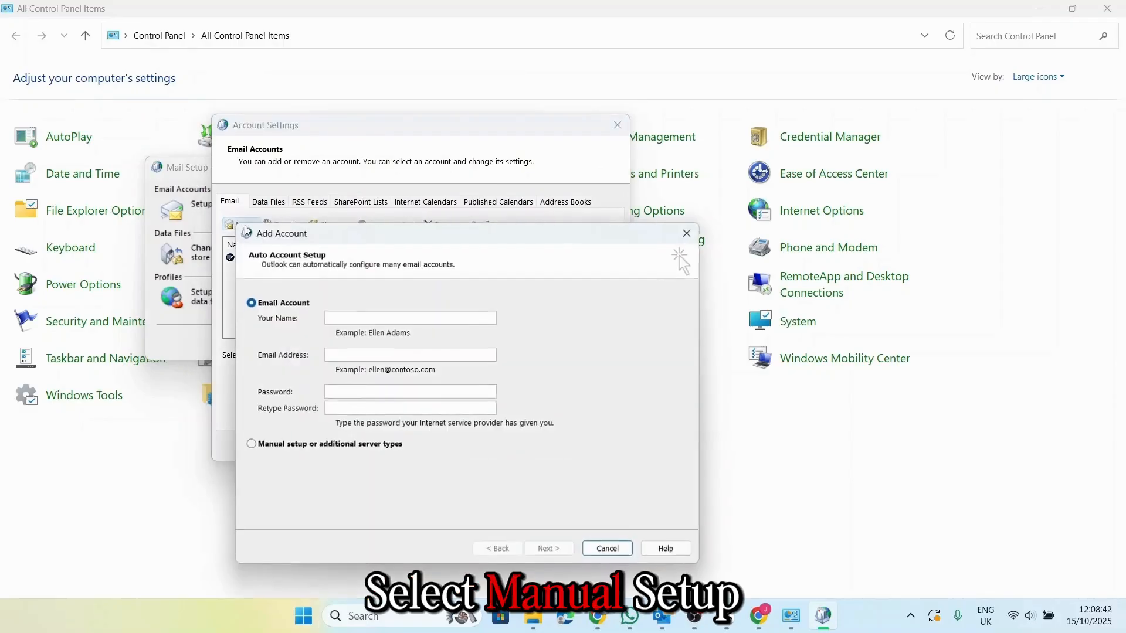
# - Choose manual POP3 setup with pop.gmail.com and smtp.gmail.com servers, and paste the app password
pyautogui.click(276, 375)
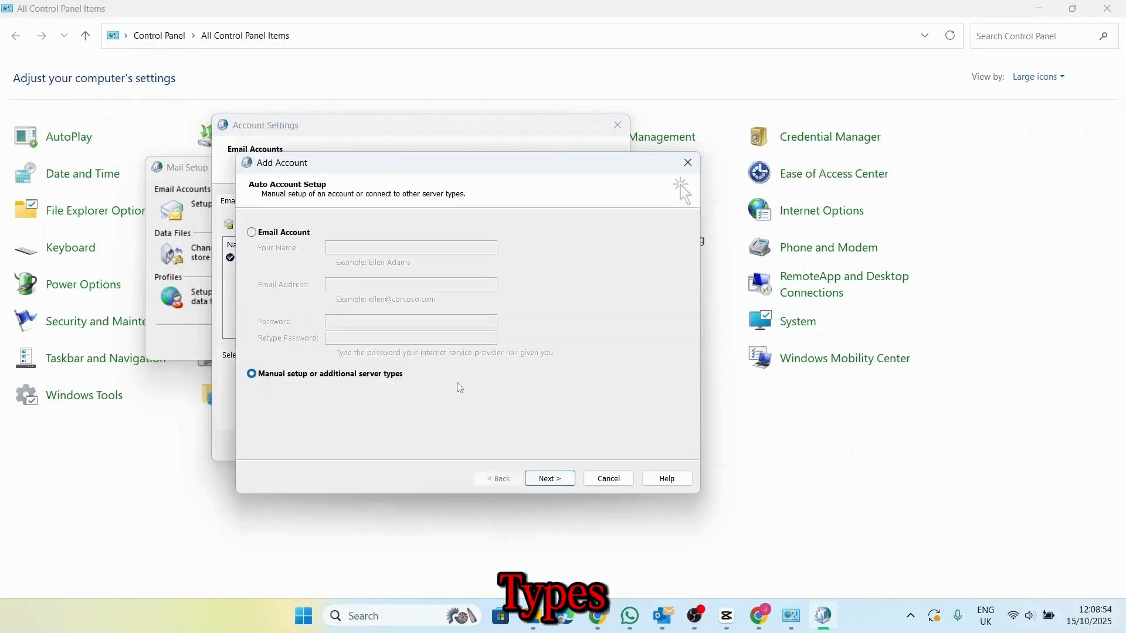
pyautogui.click(570, 480)
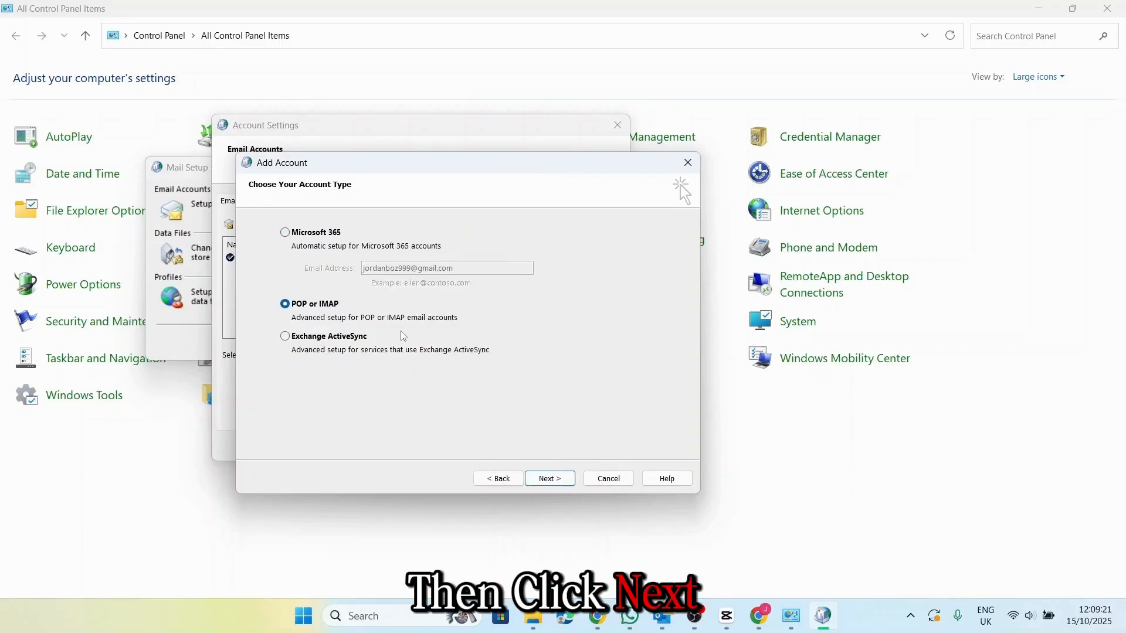
pyautogui.click(549, 478)
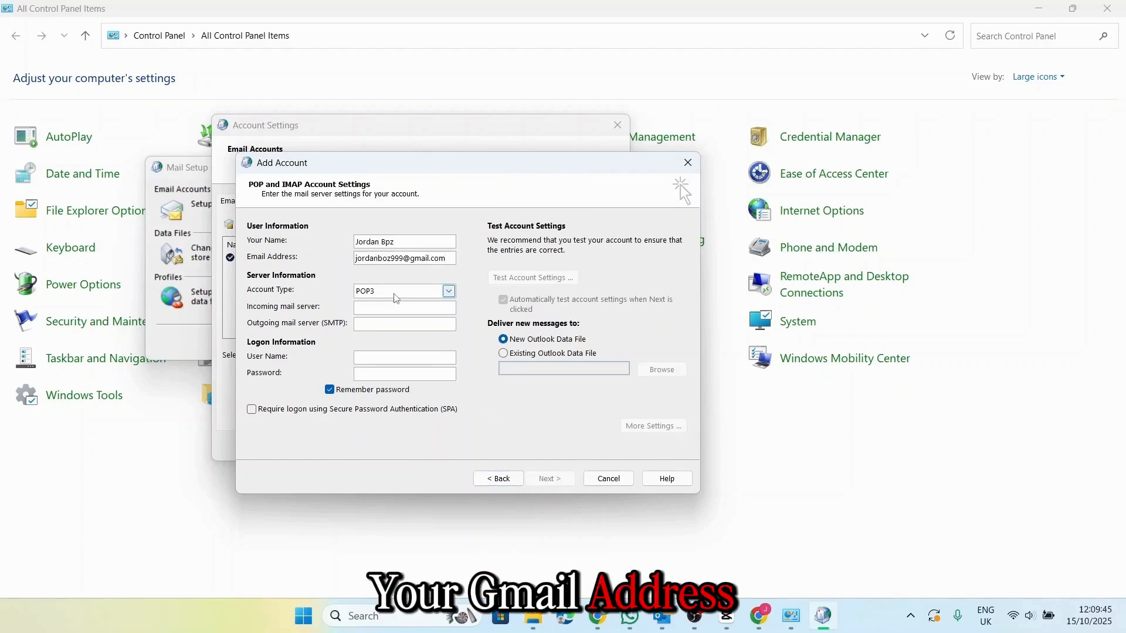
pyautogui.click(397, 295)
pyautogui.click(378, 300)
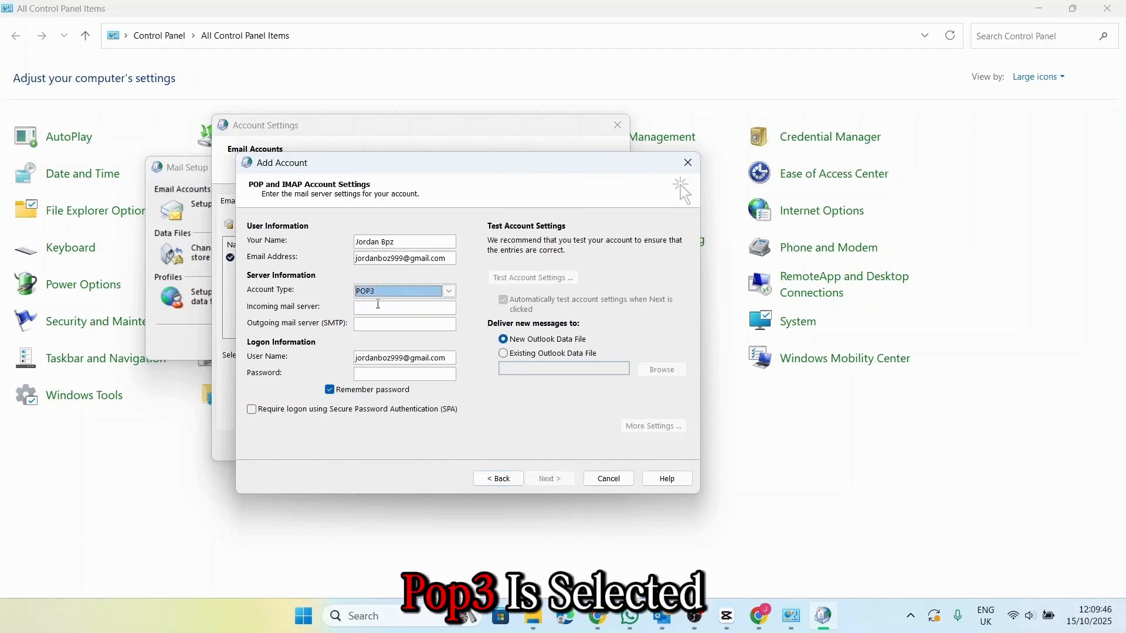
pyautogui.click(378, 306)
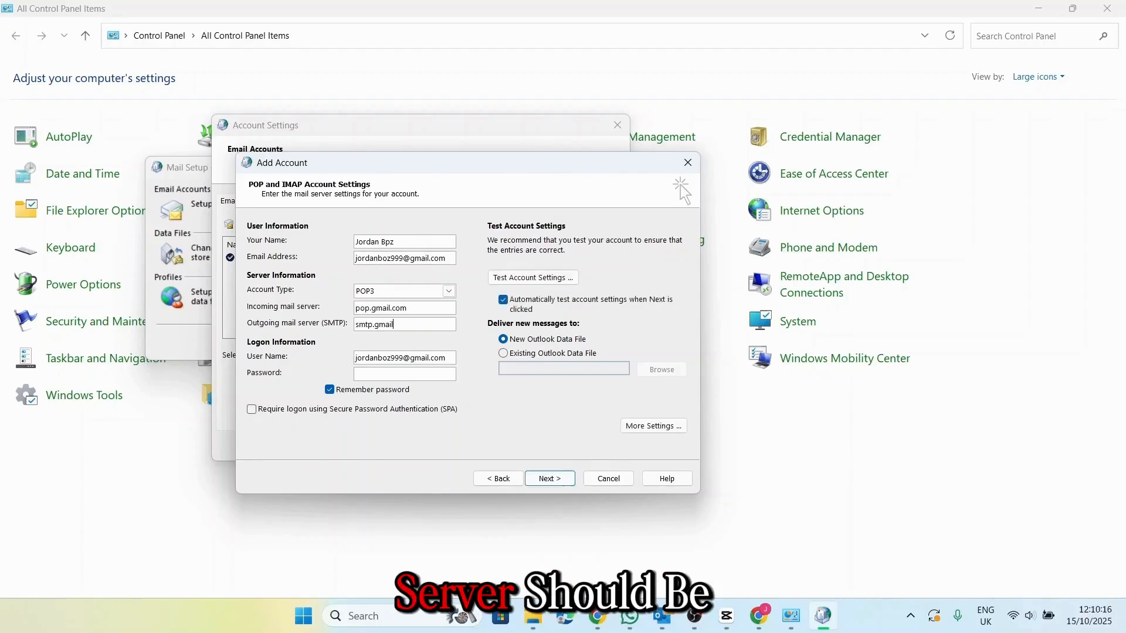
pyautogui.write('m')
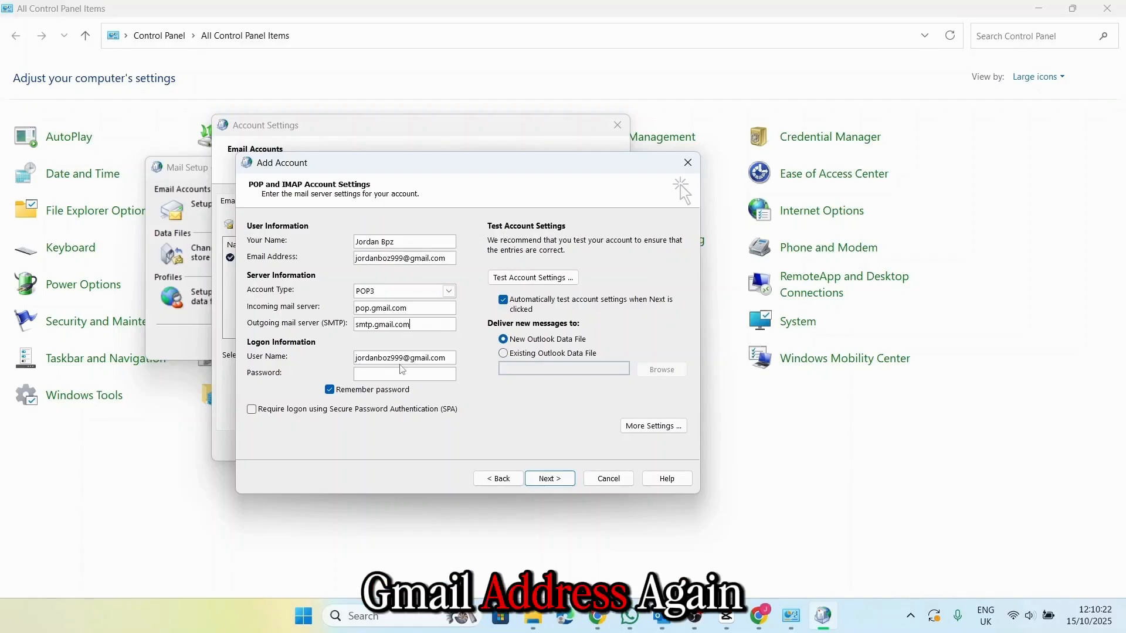
pyautogui.click(387, 374)
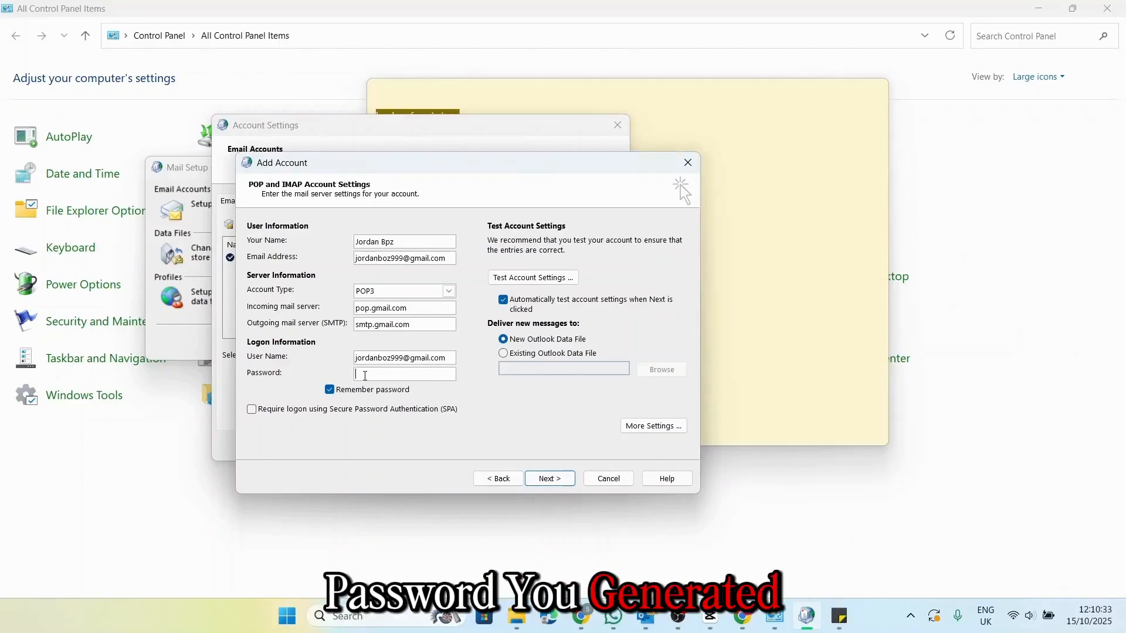
pyautogui.hotkey('ctrl', 'v')
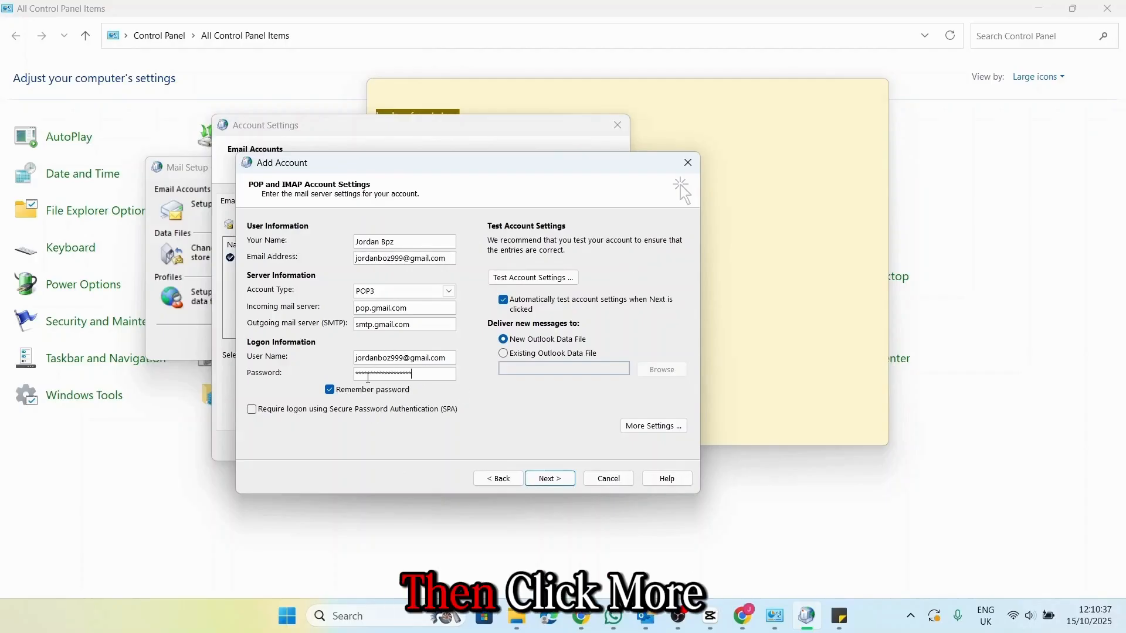
# - In More Settings, make the outgoing SMTP server require authentication, then show the Advanced port settings
pyautogui.click(653, 426)
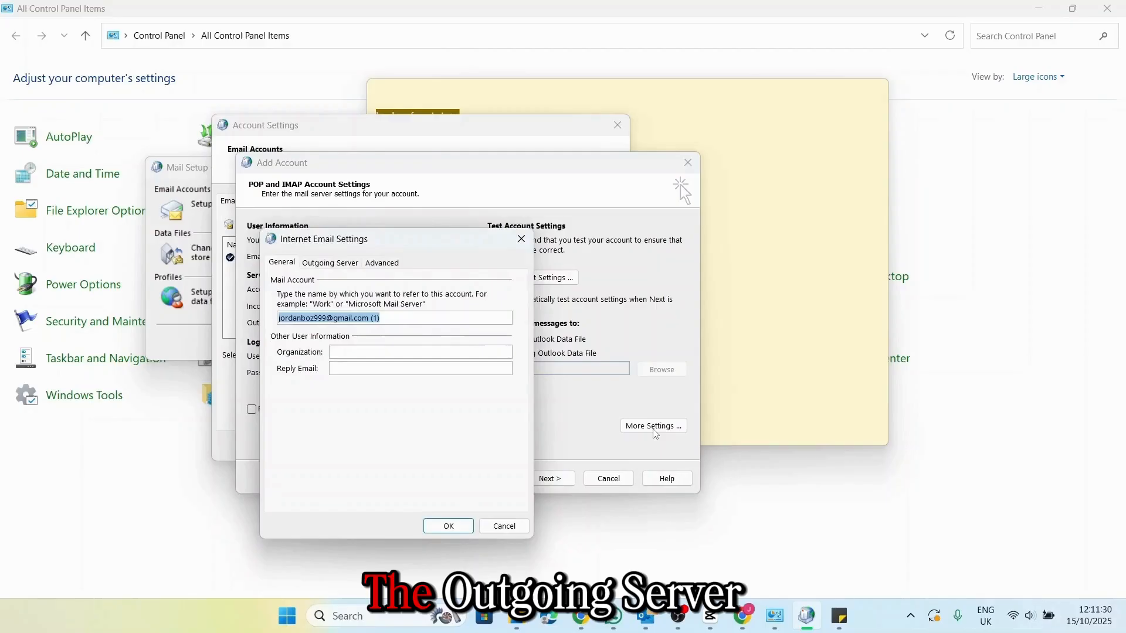
pyautogui.click(333, 263)
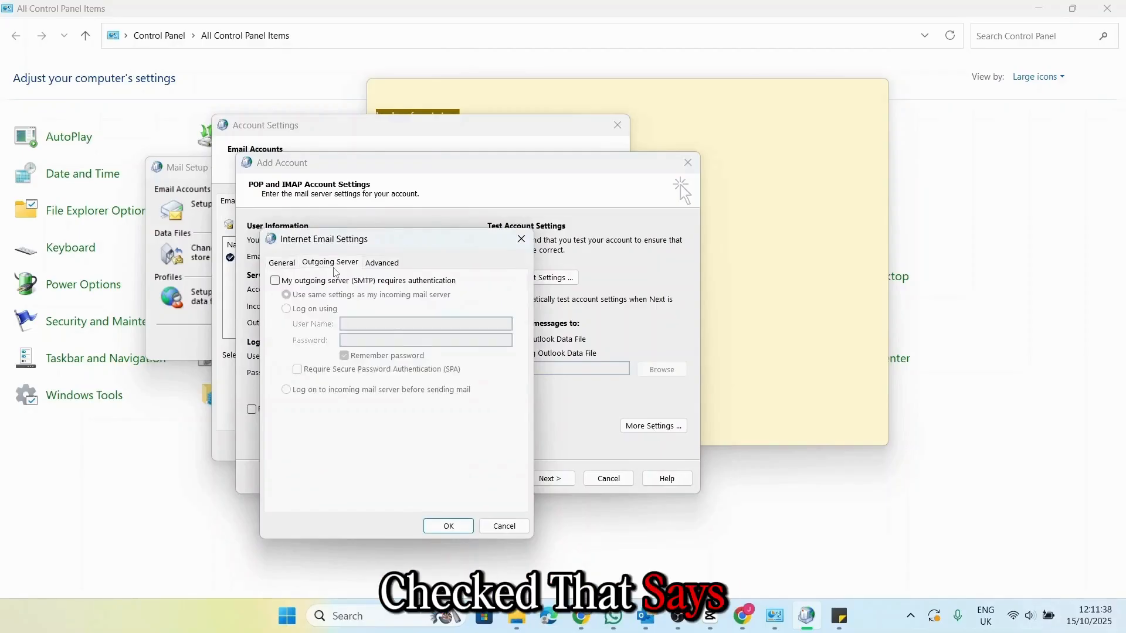
pyautogui.click(276, 281)
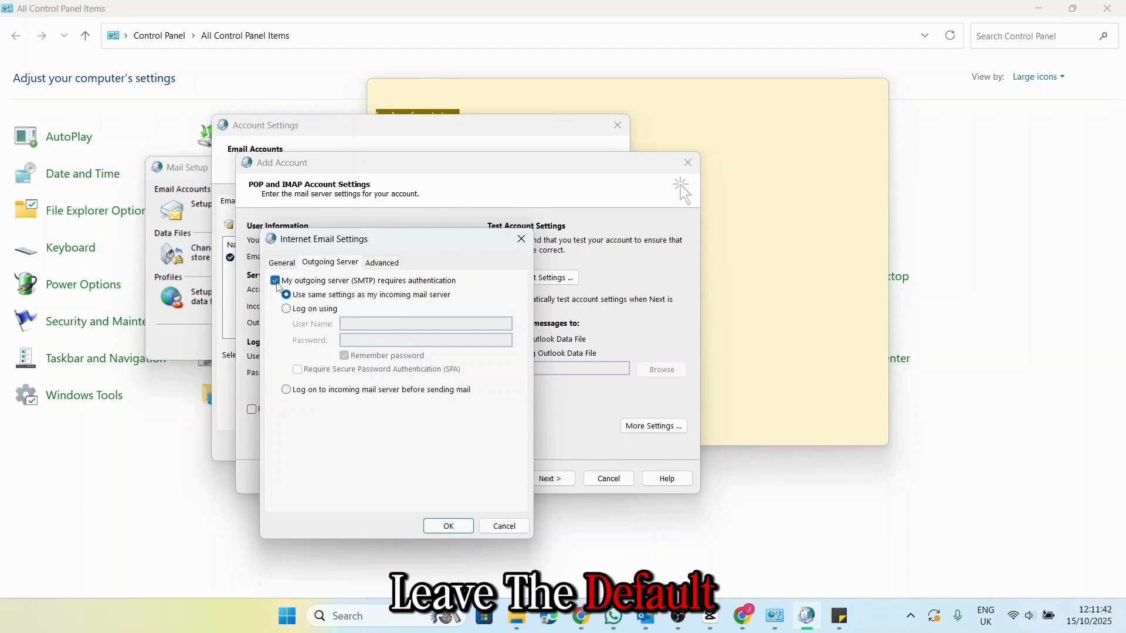
pyautogui.click(382, 262)
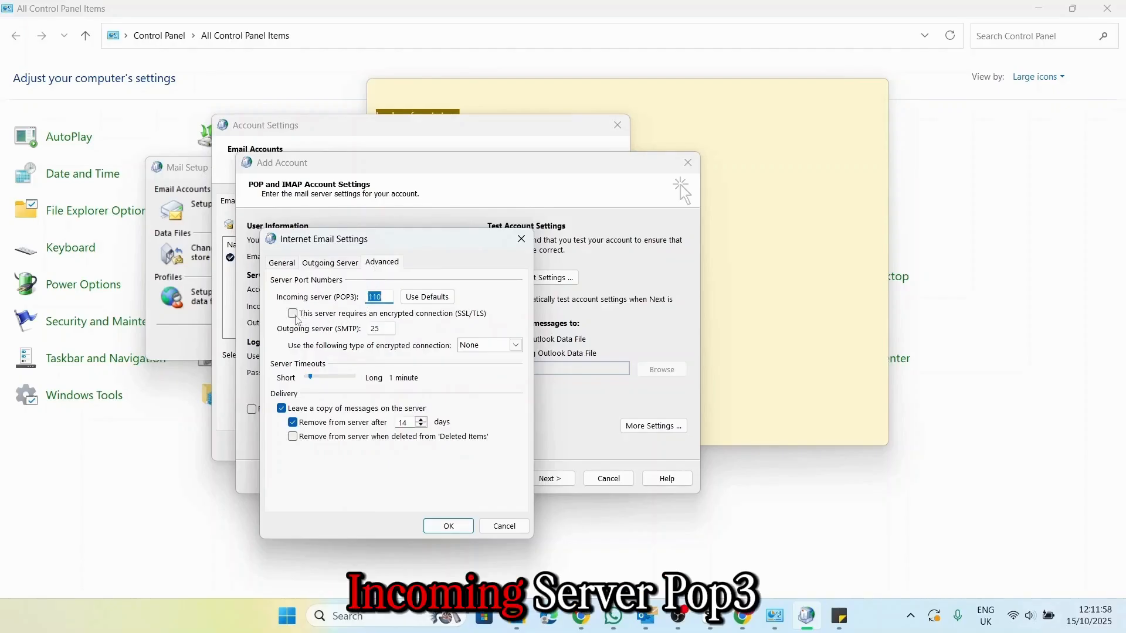
# - Use SSL for incoming POP3 on port 995 and SSL/TLS for outgoing mail, check 14-day retention, and save
pyautogui.click(296, 316)
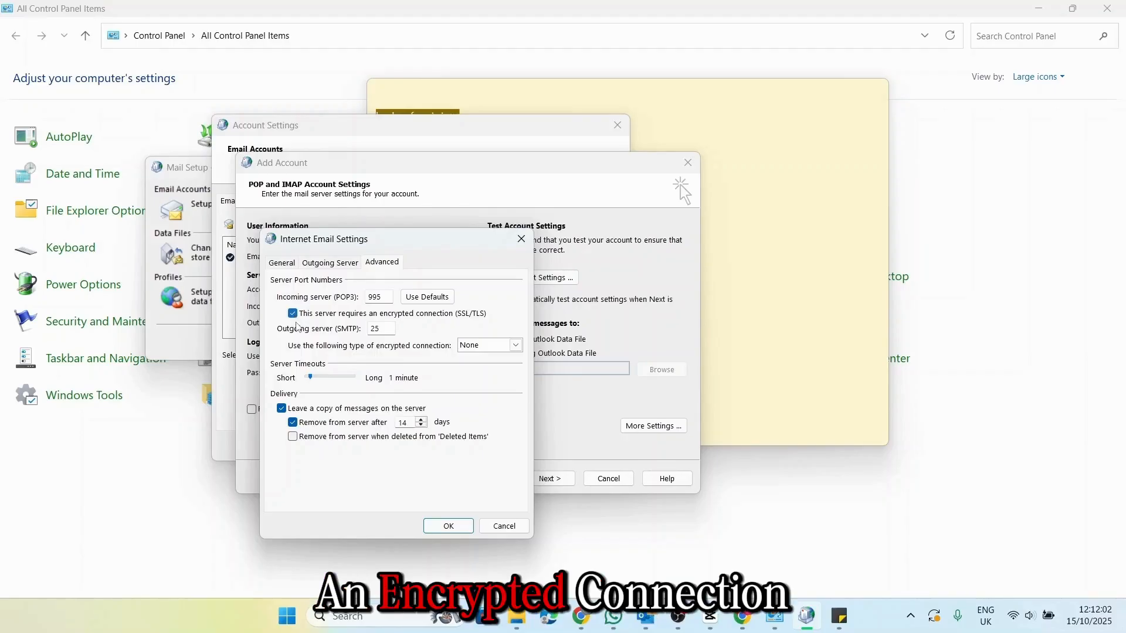
pyautogui.doubleClick(365, 298)
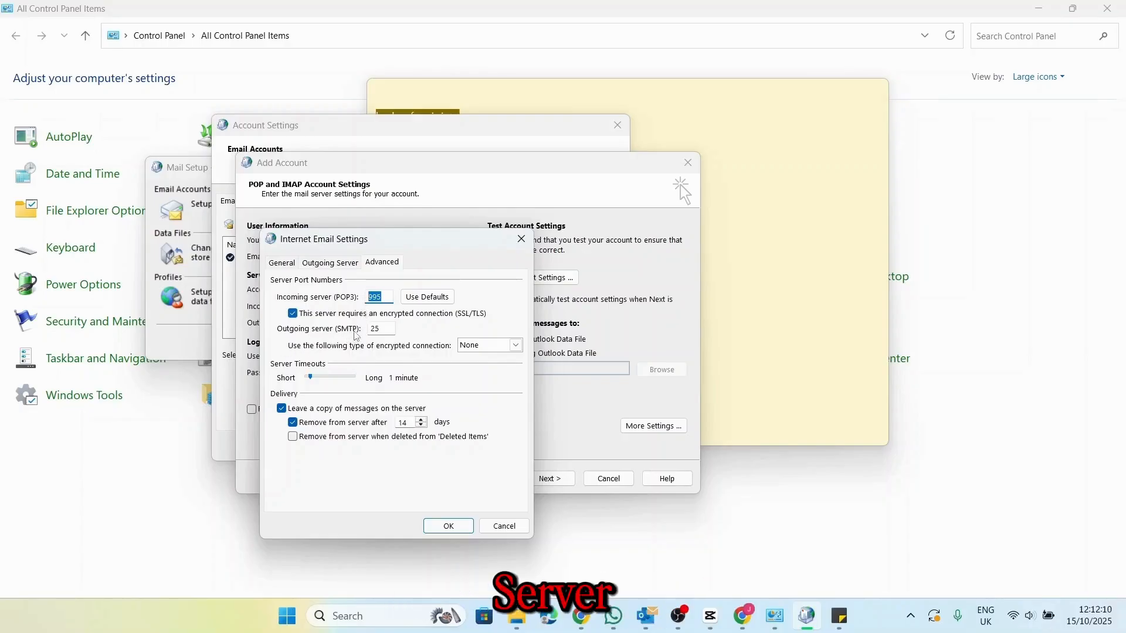
pyautogui.click(510, 345)
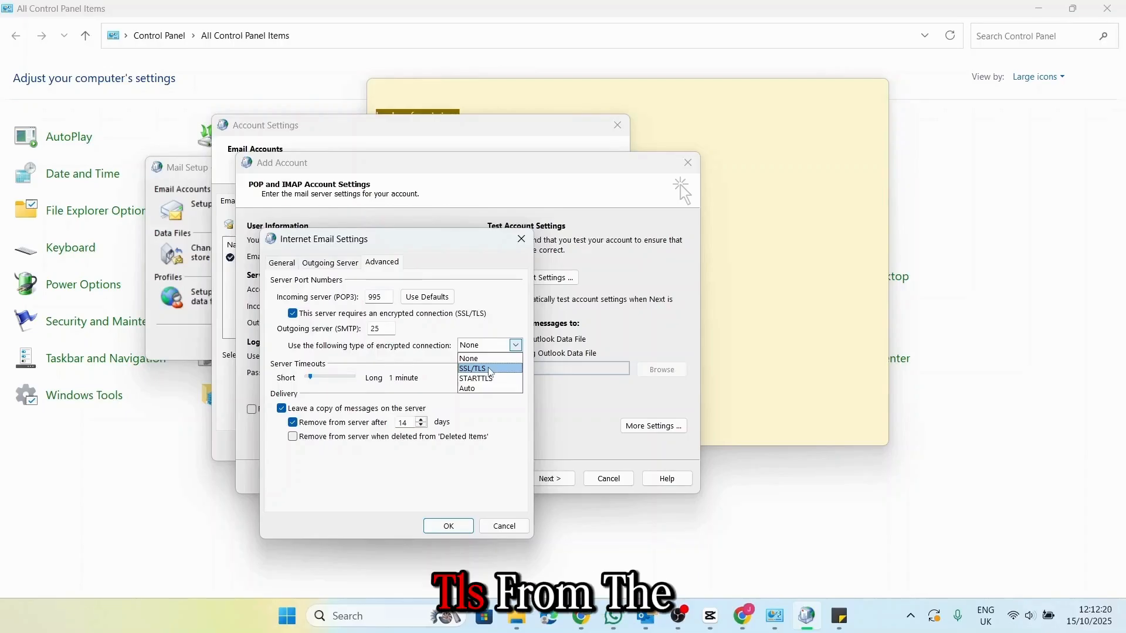
pyautogui.click(490, 369)
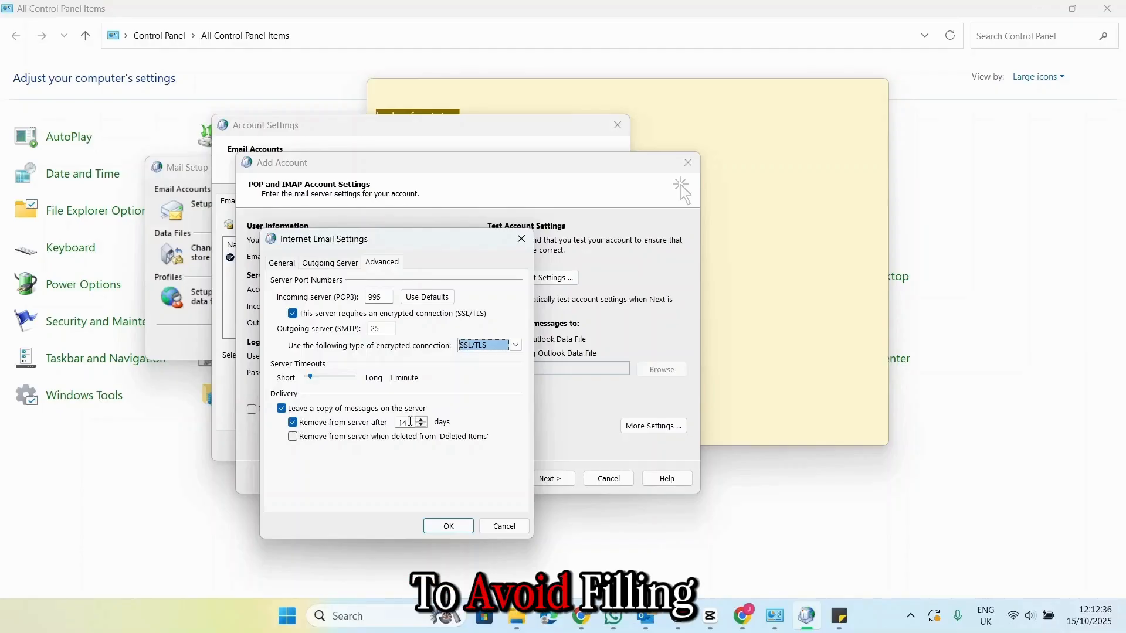
pyautogui.moveTo(415, 420); pyautogui.dragTo(398, 420)
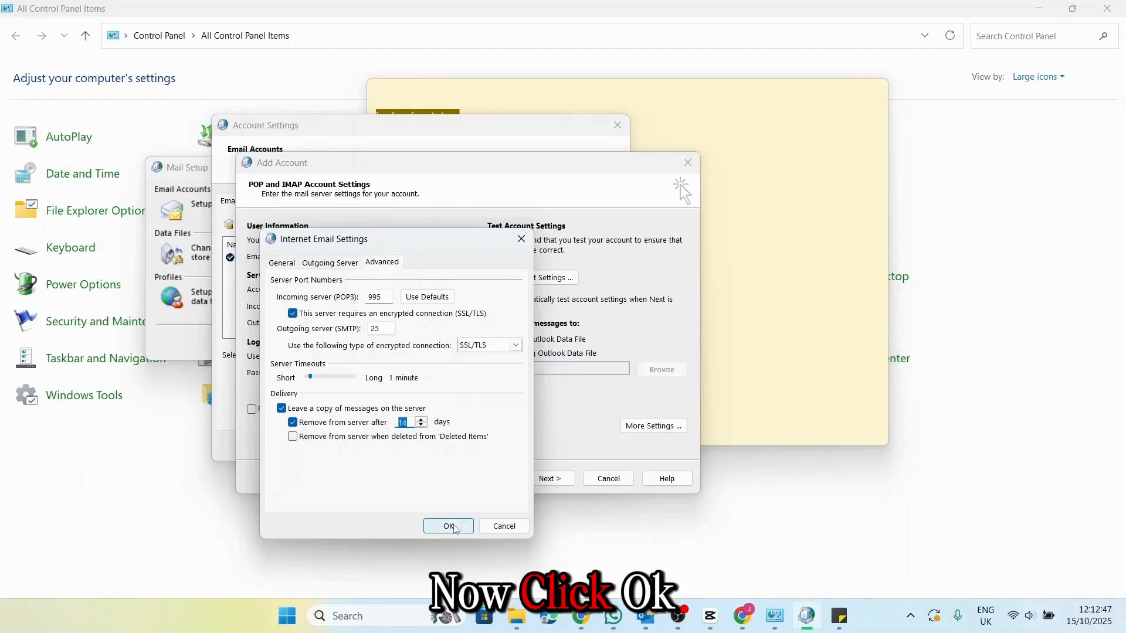
pyautogui.click(448, 526)
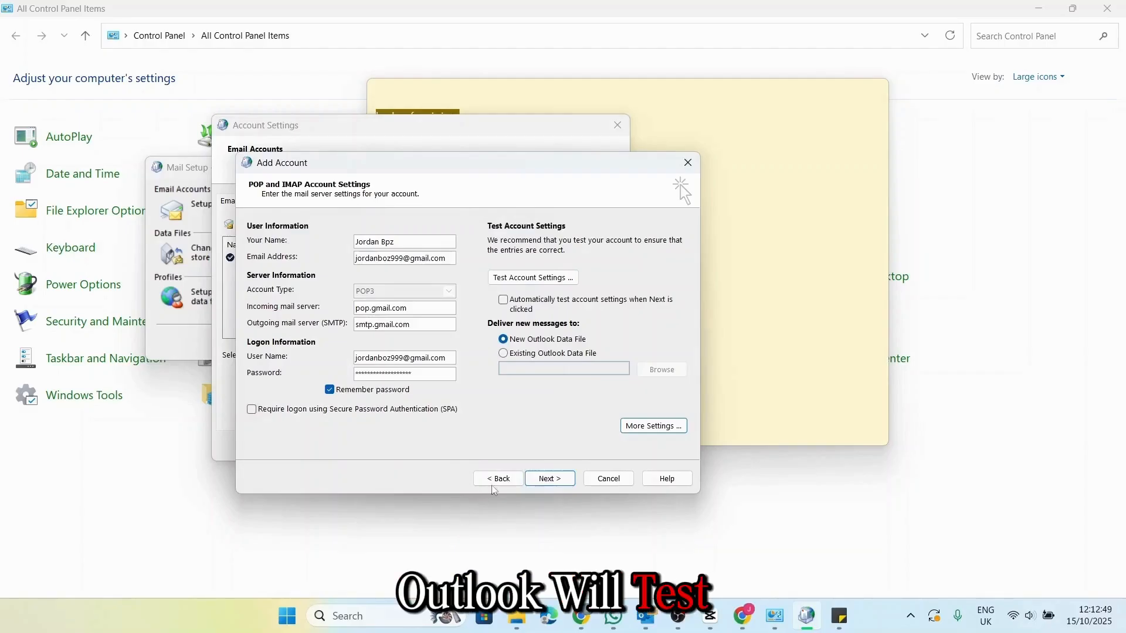
# - Run Test Account Settings on the new Gmail POP3 account
pyautogui.click(532, 277)
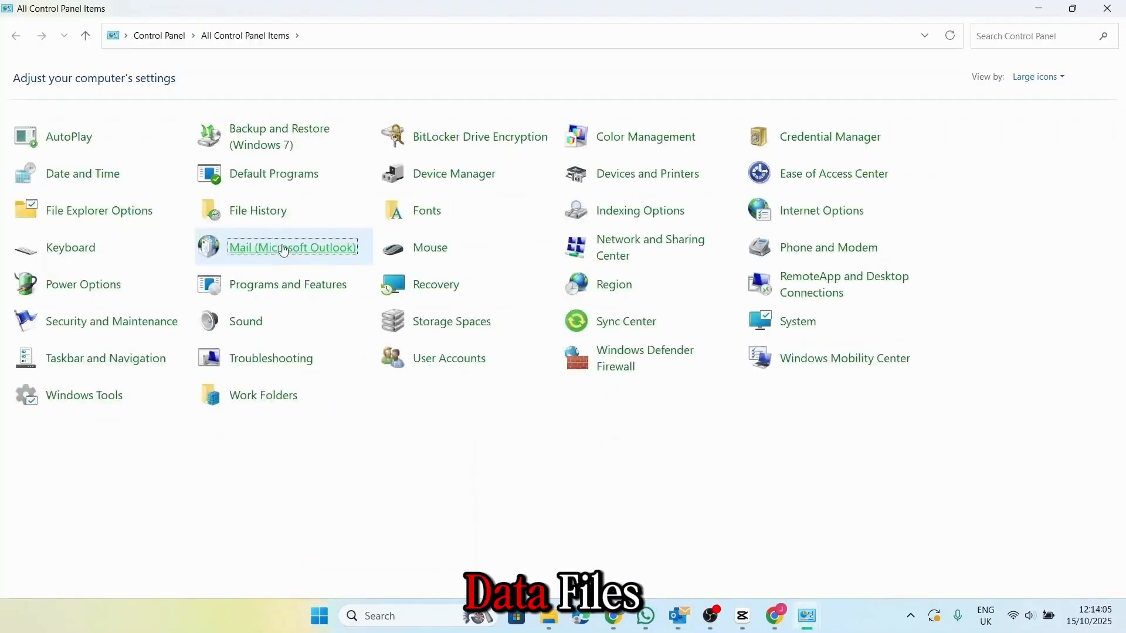
# - Open the Mail setup's Data Files list and select the main Outlook Data File entry
pyautogui.click(284, 248)
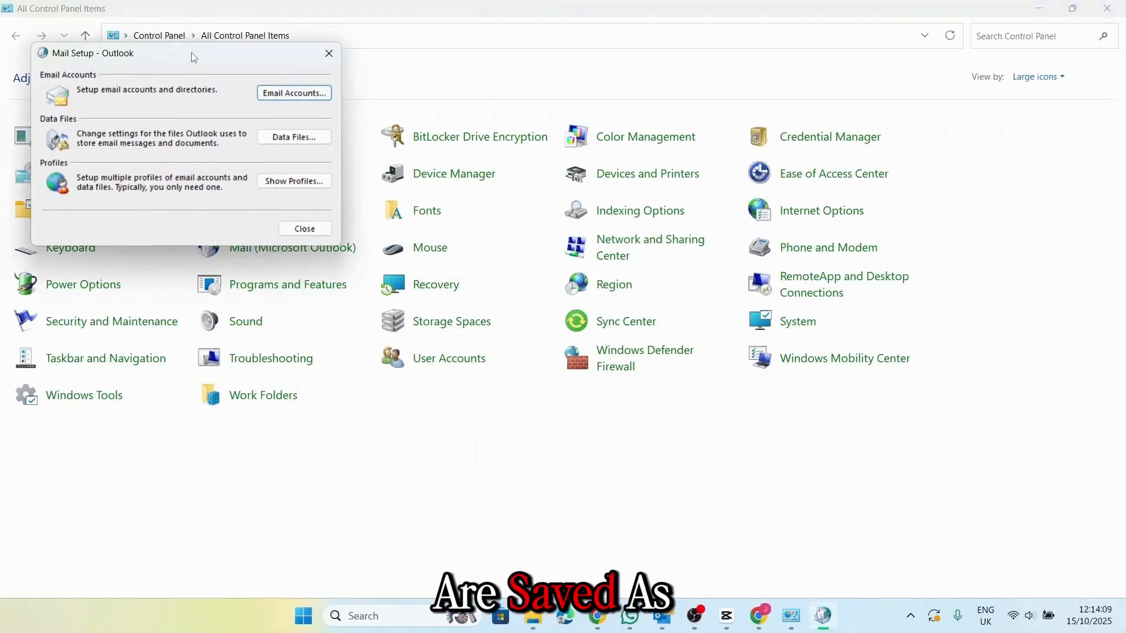
pyautogui.click(283, 137)
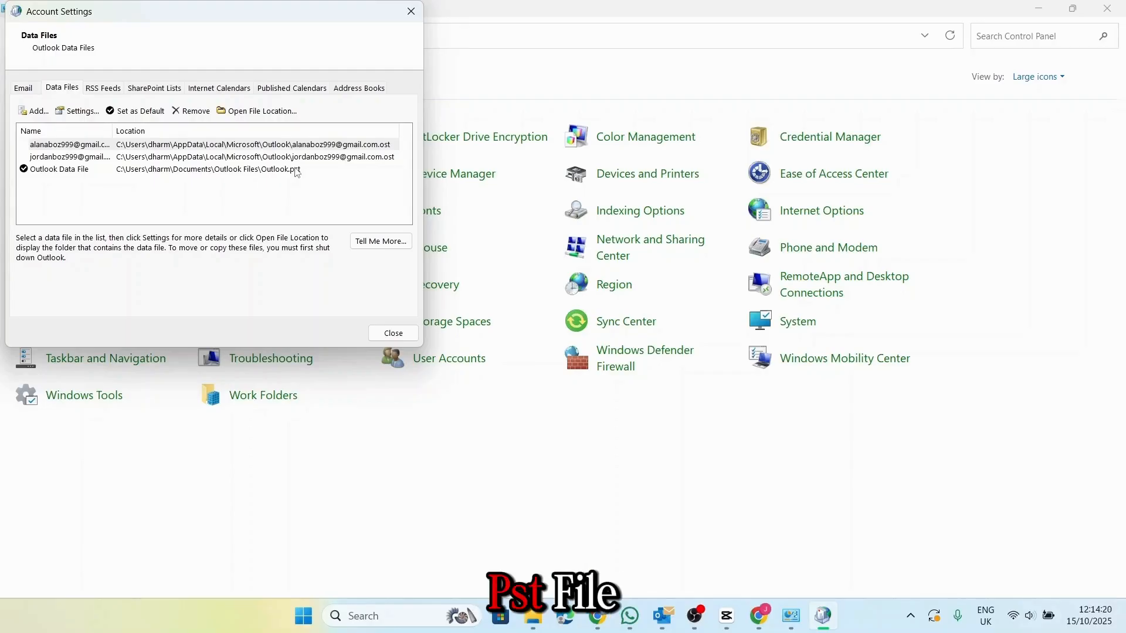
pyautogui.click(297, 171)
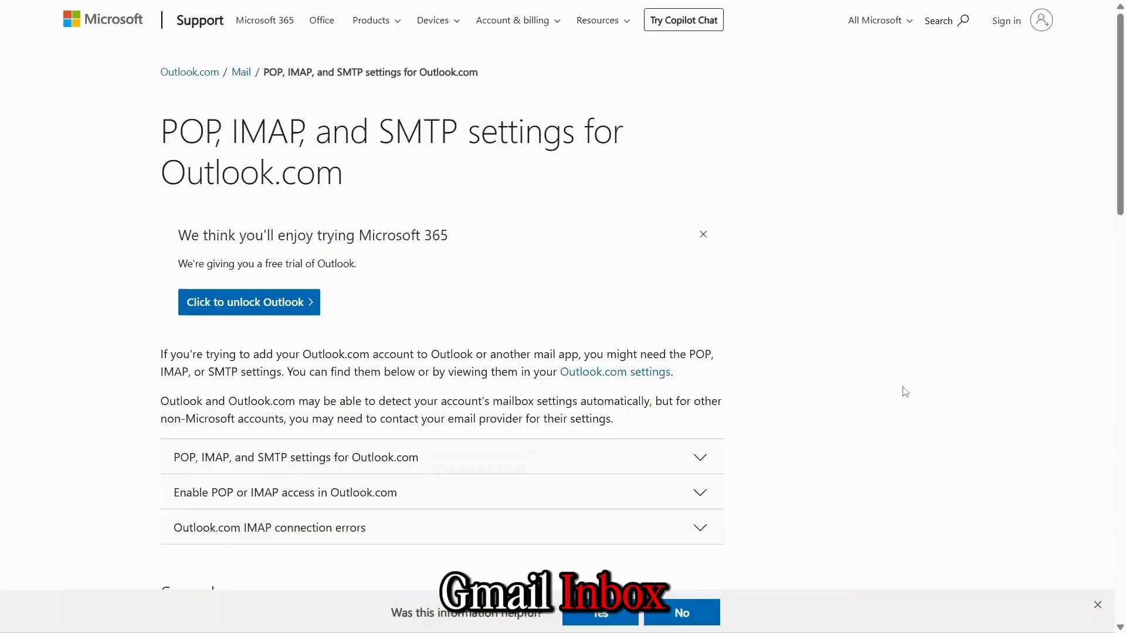
# - Expand the POP, IMAP, and SMTP settings section and scroll through the server details
pyautogui.scroll(-2, 911, 390)
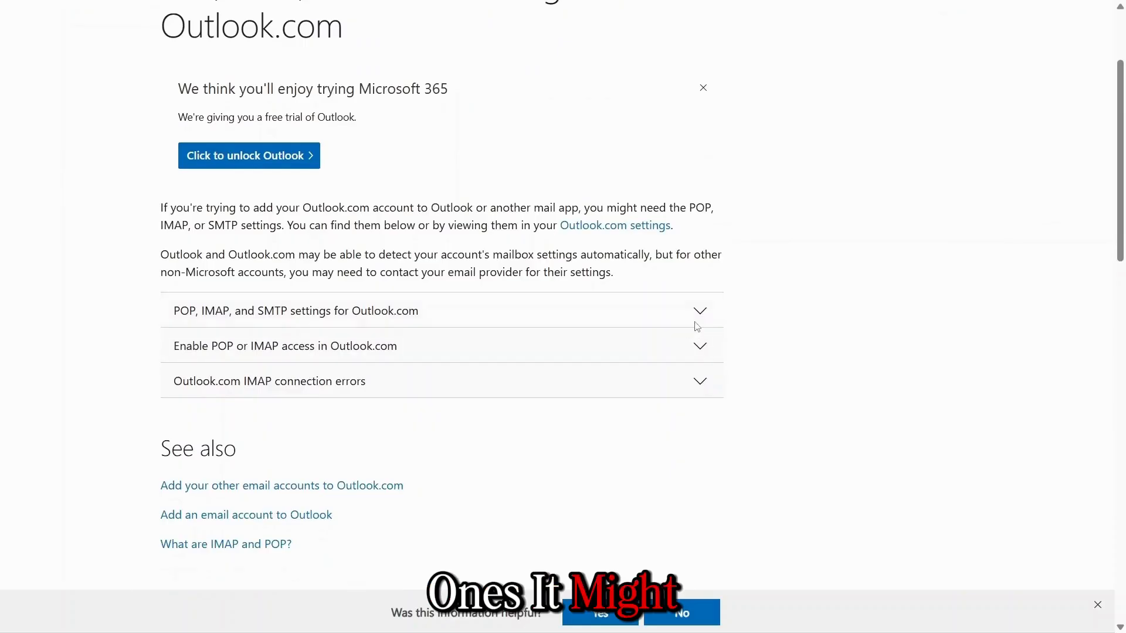
pyautogui.click(696, 322)
pyautogui.scroll(-3, 817, 344)
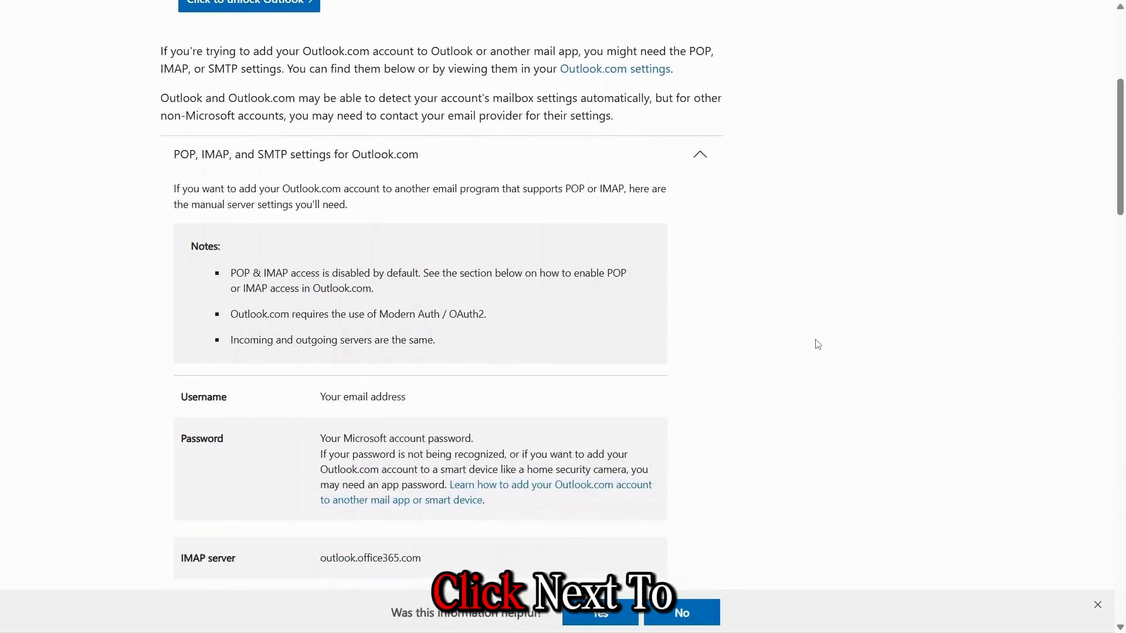
pyautogui.scroll(-1, 818, 344)
pyautogui.scroll(-1, 818, 344)
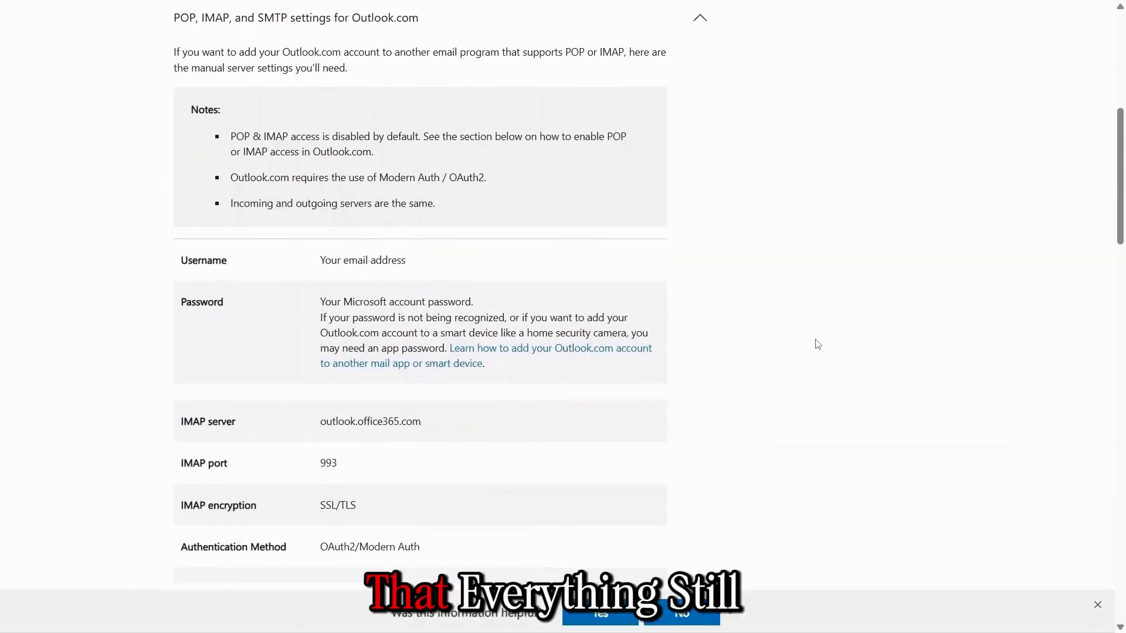
pyautogui.scroll(-1, 817, 344)
pyautogui.scroll(-1, 818, 345)
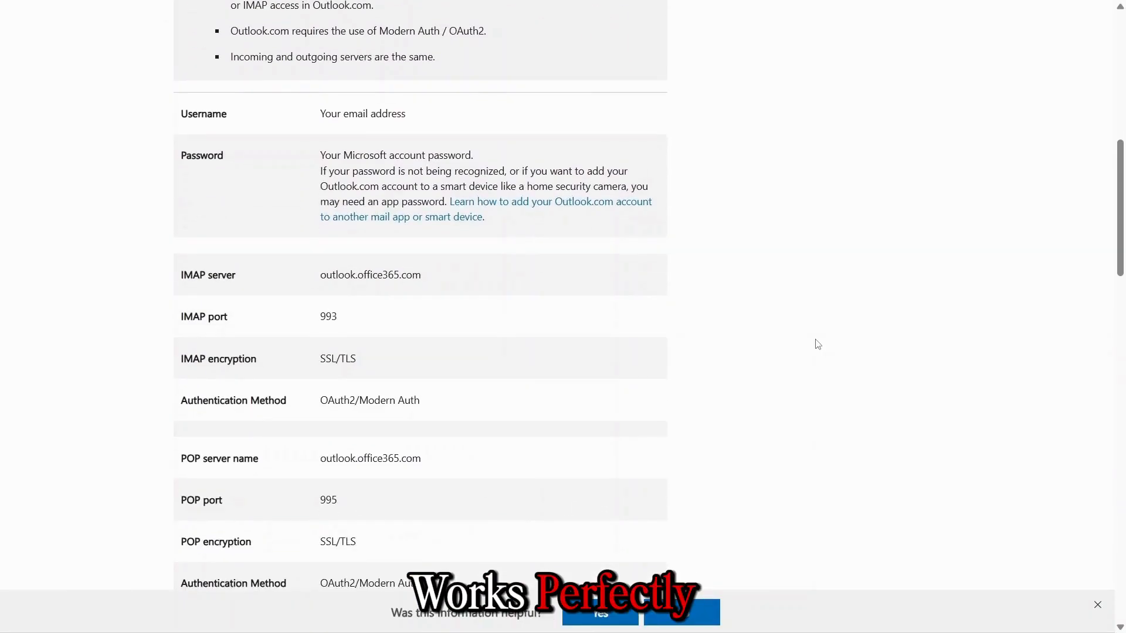
pyautogui.scroll(-1, 818, 345)
pyautogui.scroll(-1, 817, 344)
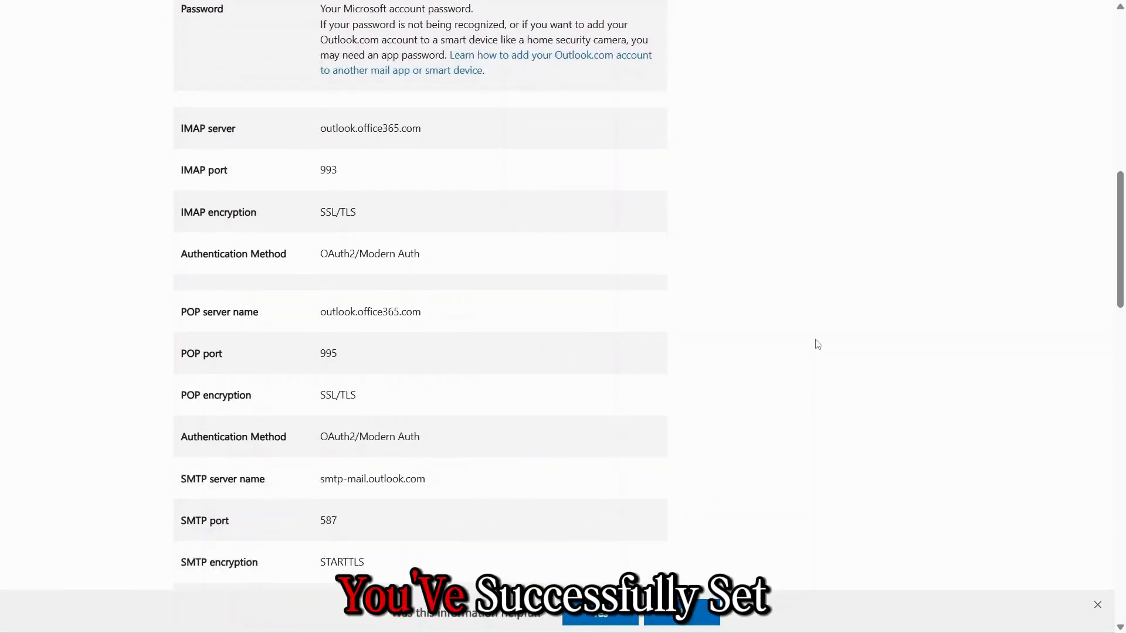
pyautogui.scroll(-1, 818, 344)
pyautogui.scroll(-3, 818, 344)
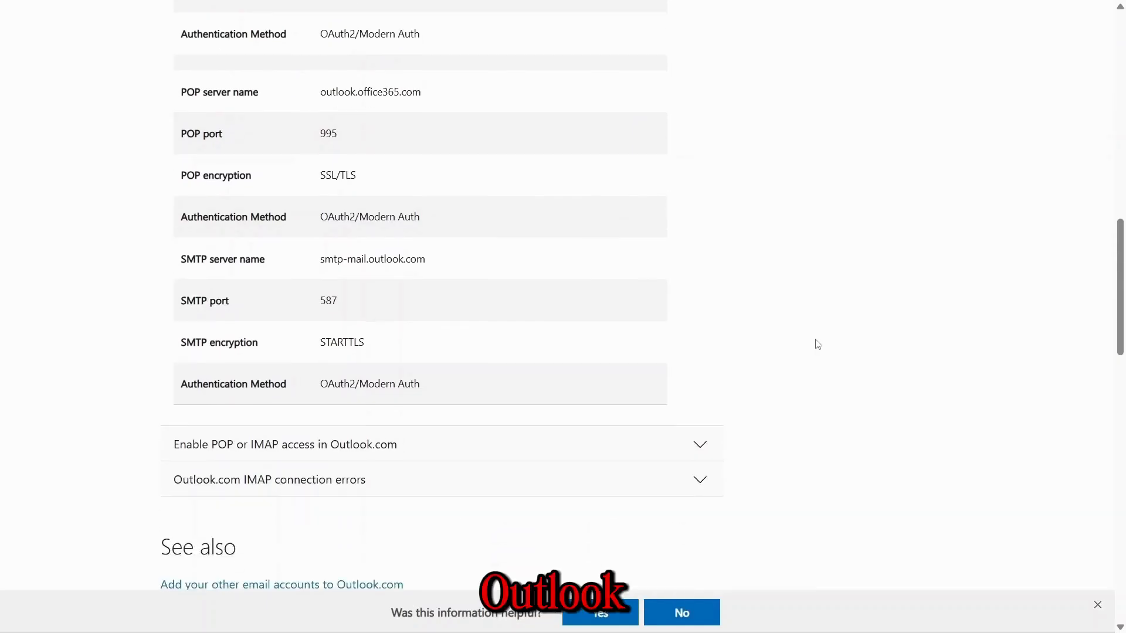
# - Expand and read the steps to enable POP or IMAP access
pyautogui.click(674, 376)
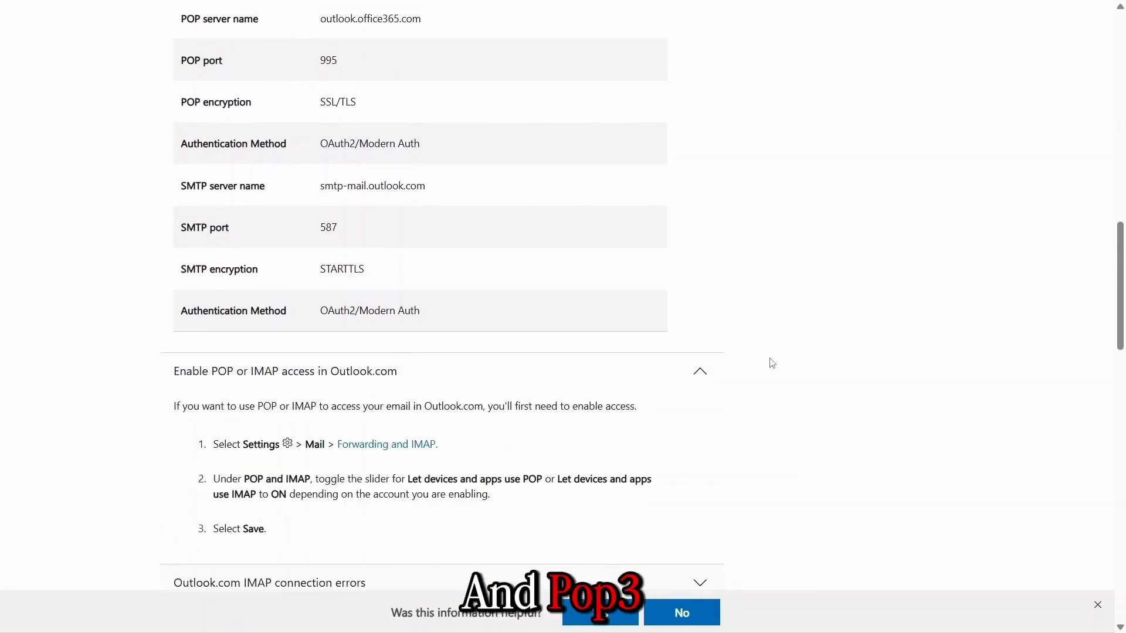
pyautogui.scroll(-5, 771, 363)
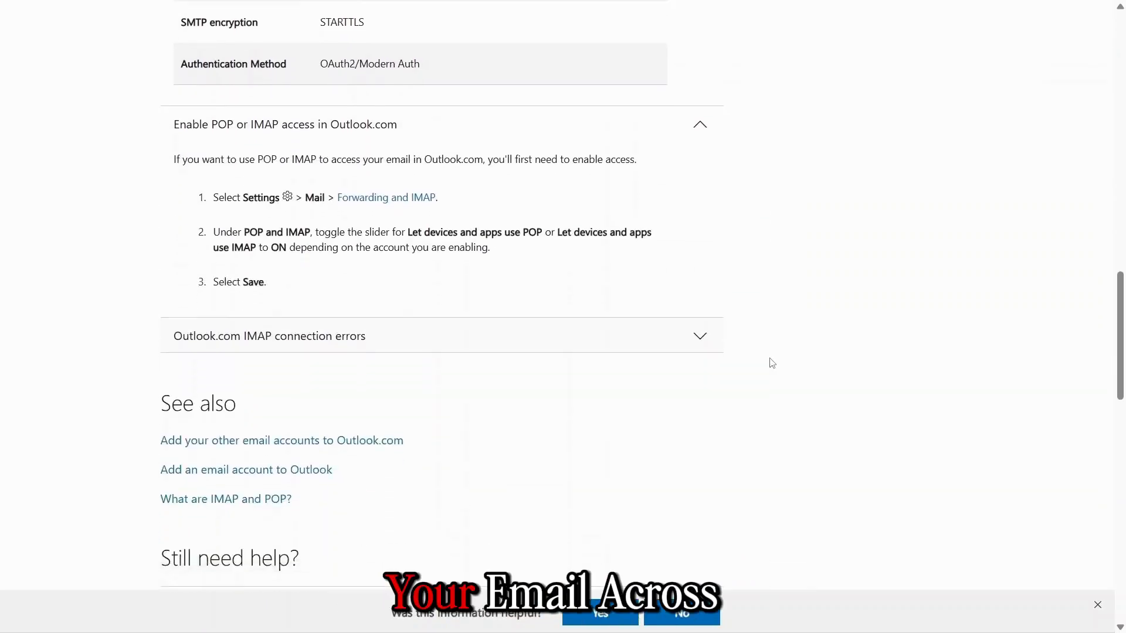
pyautogui.scroll(-1, 772, 363)
pyautogui.scroll(-4, 772, 363)
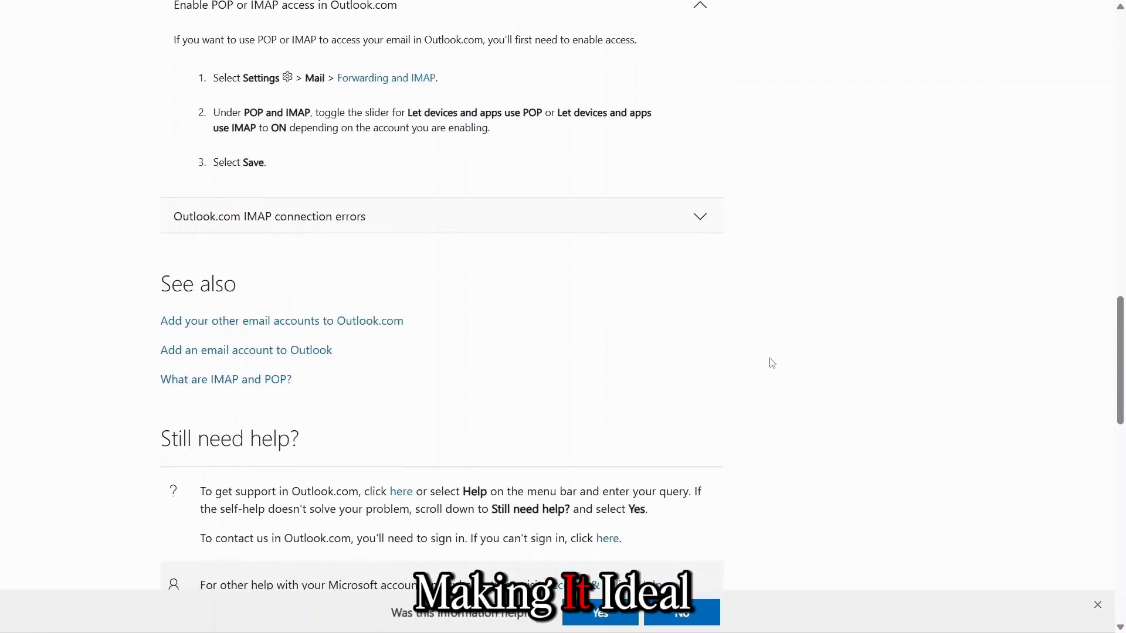
pyautogui.scroll(2, 771, 363)
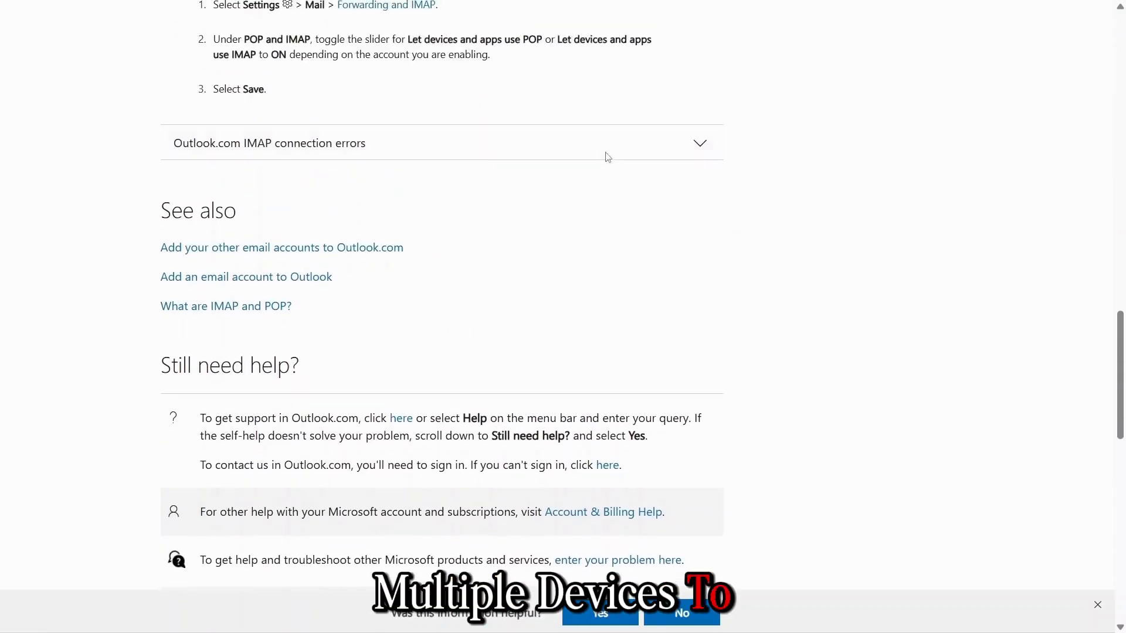
# - Expand the IMAP connection errors section, read the workaround, and return to the top
pyautogui.click(607, 154)
pyautogui.scroll(-3, 897, 318)
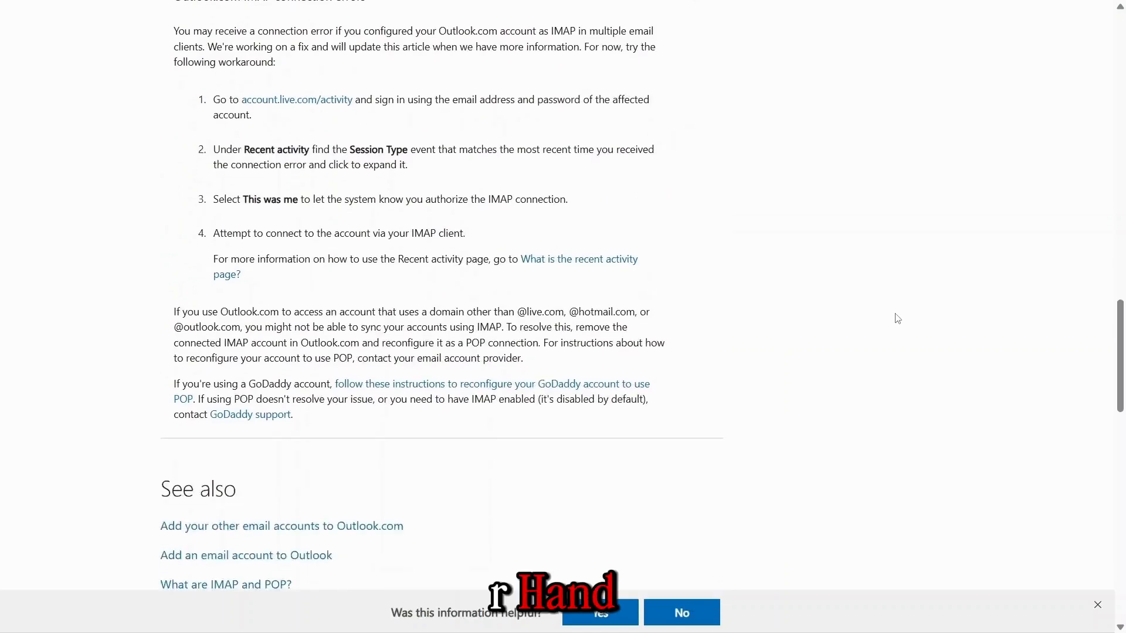
pyautogui.scroll(-1, 897, 318)
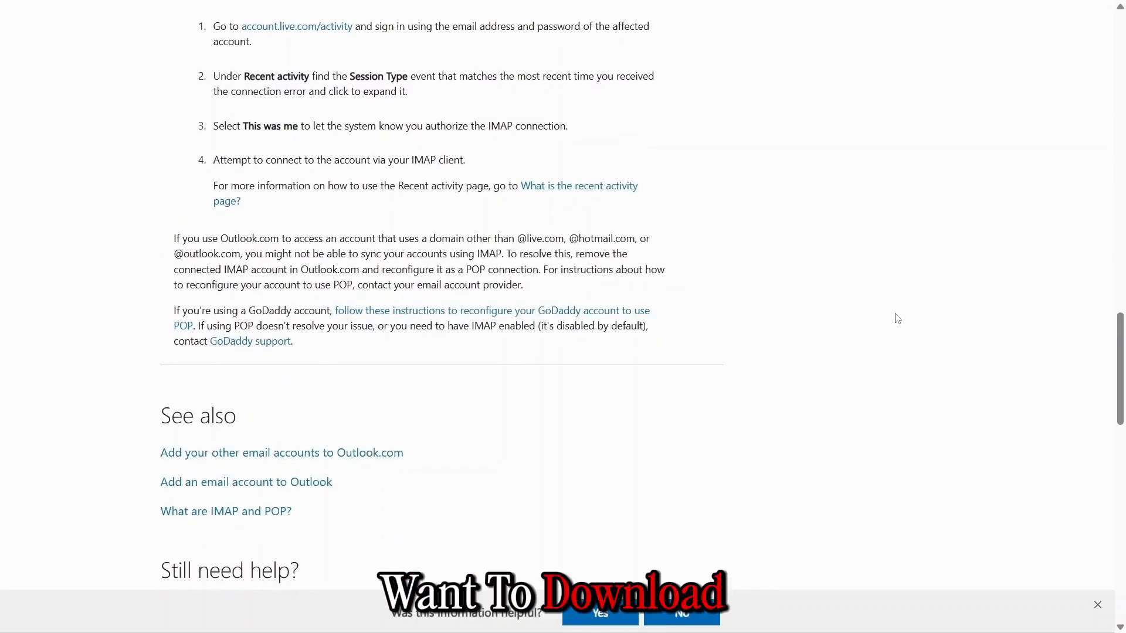
pyautogui.scroll(-1, 897, 318)
pyautogui.moveTo(1122, 340); pyautogui.dragTo(1121, 27)
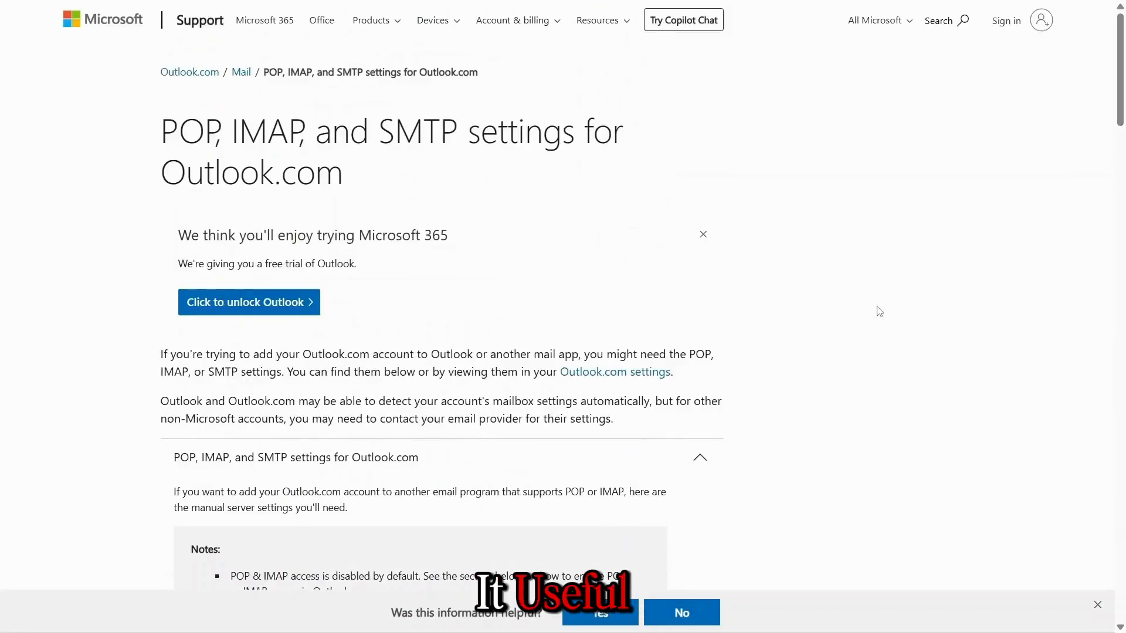